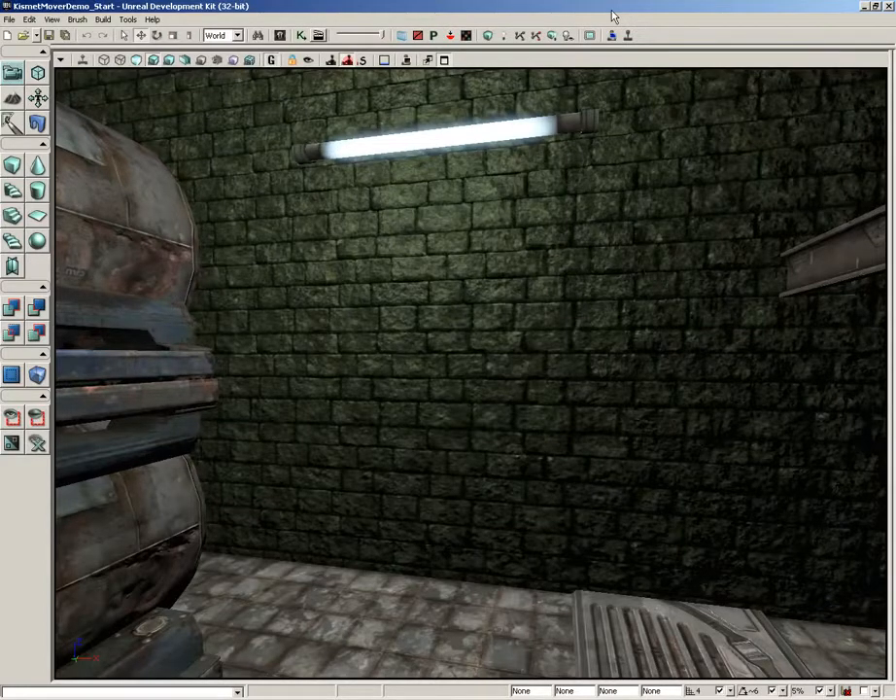
Open the M_CH_Gibs_Corrupt01 material from the Content Browser in the Material Editor and view the list of its available panels
click(280, 36)
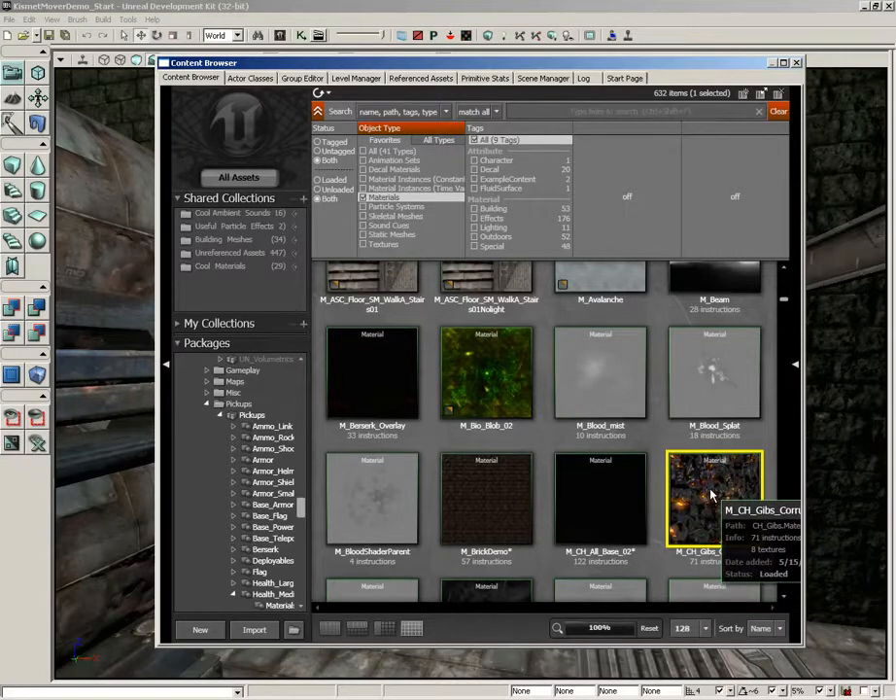
double_click(711, 496)
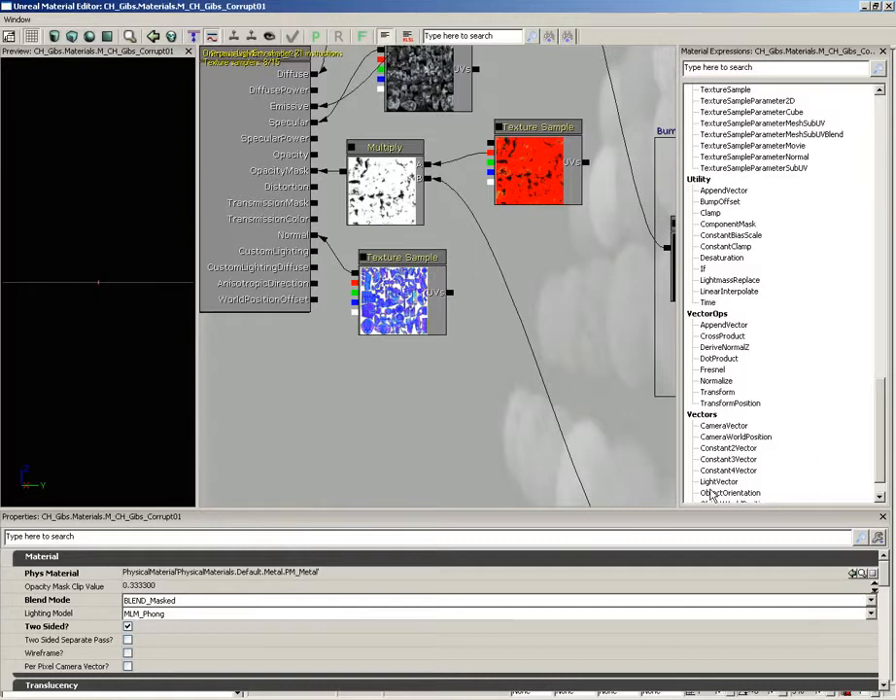
click(15, 21)
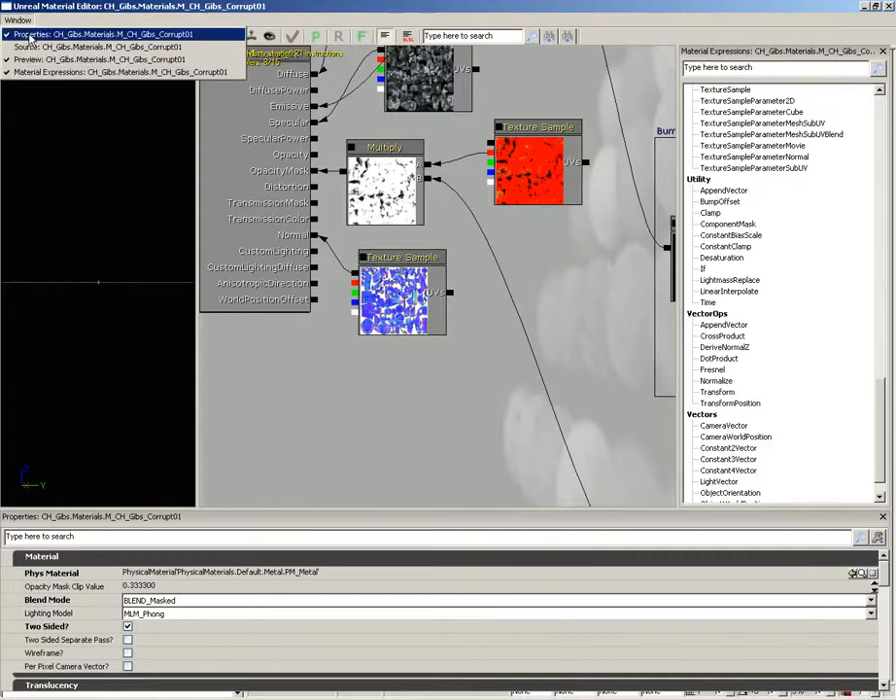
click(24, 34)
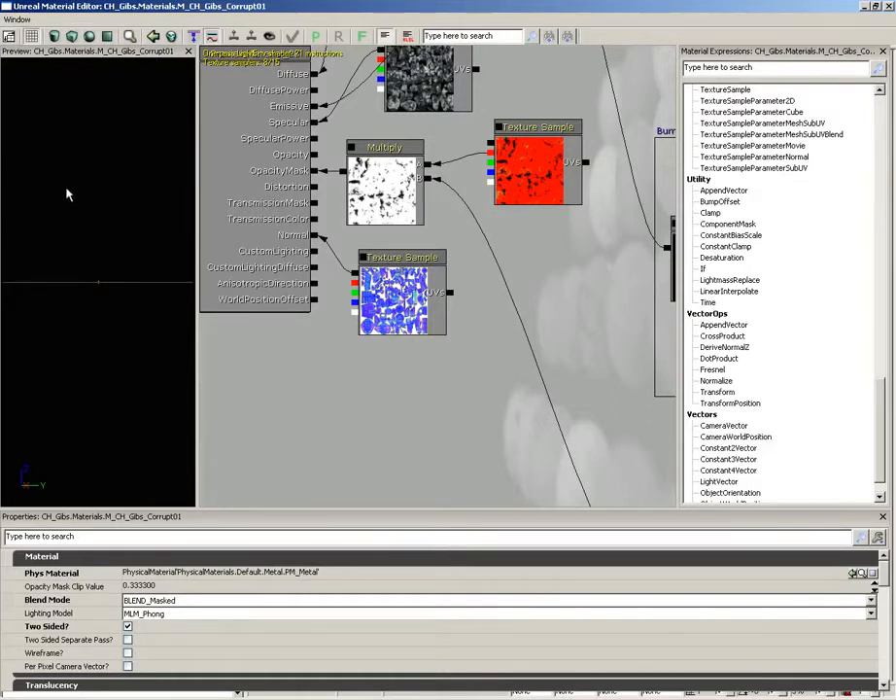
Examine the material on the preview mesh from several angles
drag(66, 186, 120, 166)
right_drag(120, 165, 115, 172)
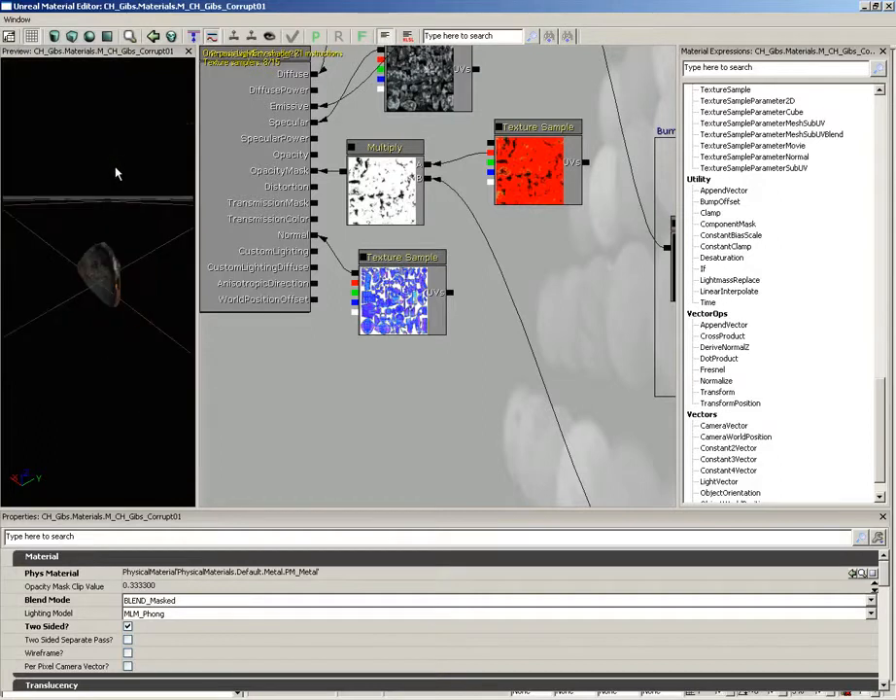
drag(116, 172, 133, 247)
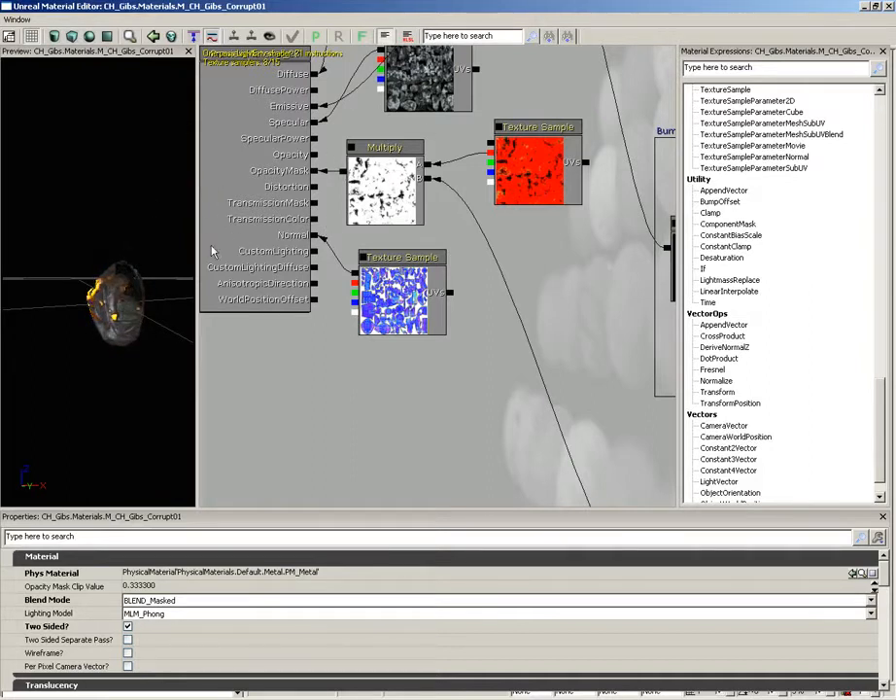
mouse_move(115, 188)
mouse_down()
mouse_move(4, 172)
mouse_move(57, 166)
mouse_move(115, 185)
mouse_up()
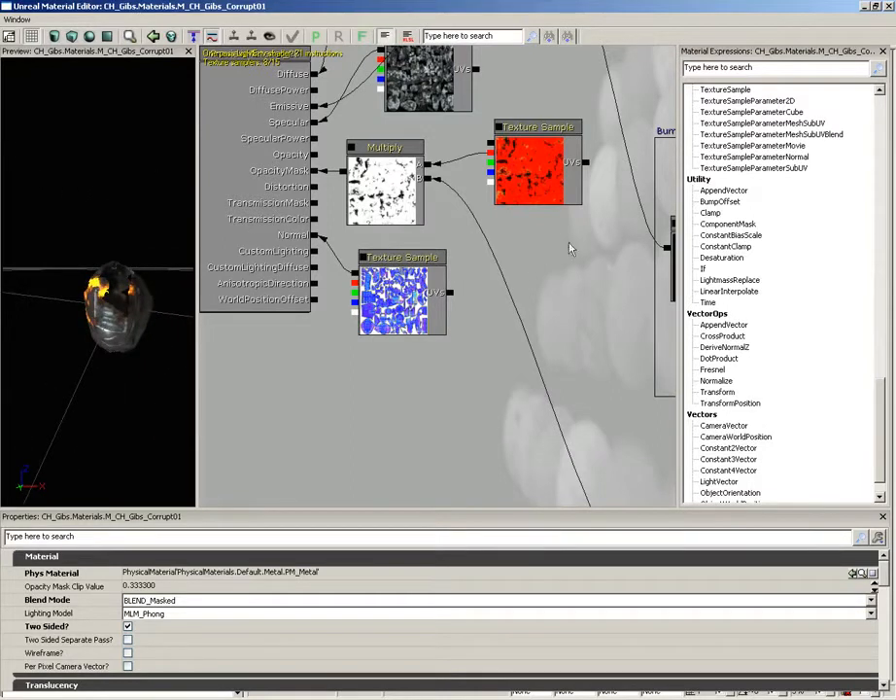
Examine the material's expression network between the material node, the emissive Add branches and the Burnout Emissive group
drag(577, 256, 491, 460)
scroll(533, 264, down, 2)
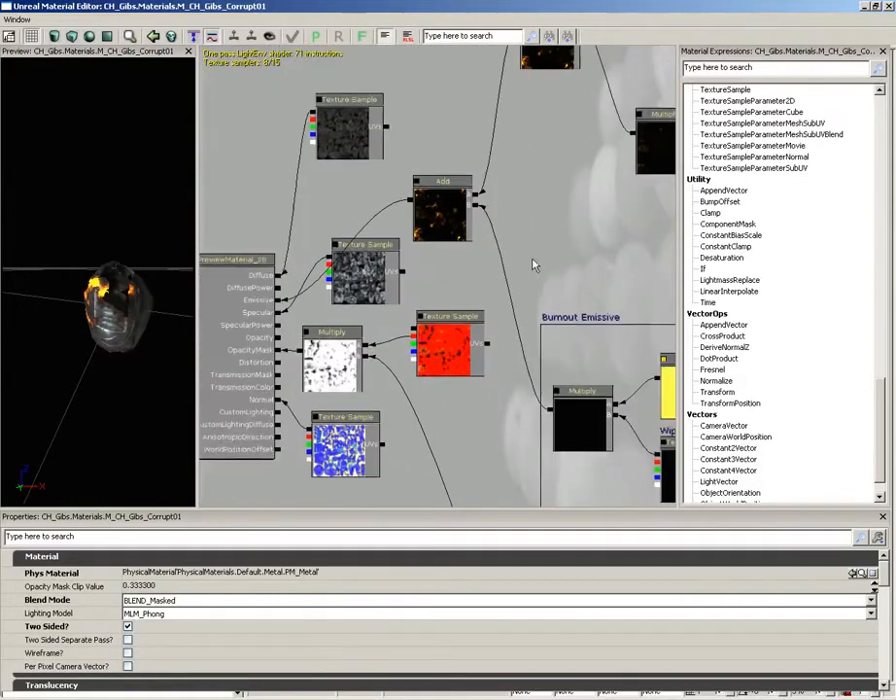
scroll(532, 263, down, 2)
drag(550, 293, 354, 439)
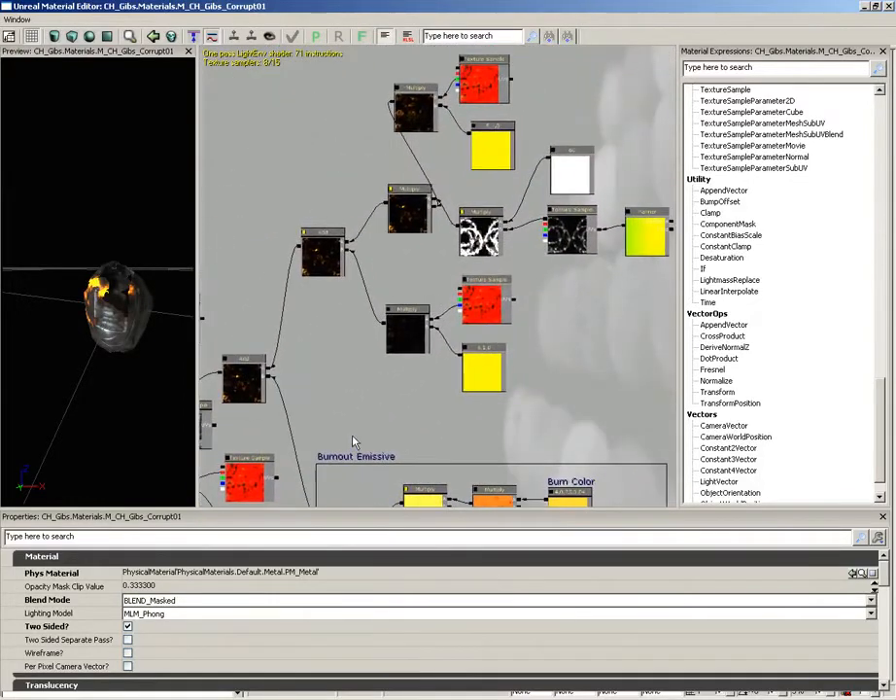
drag(346, 390, 460, 310)
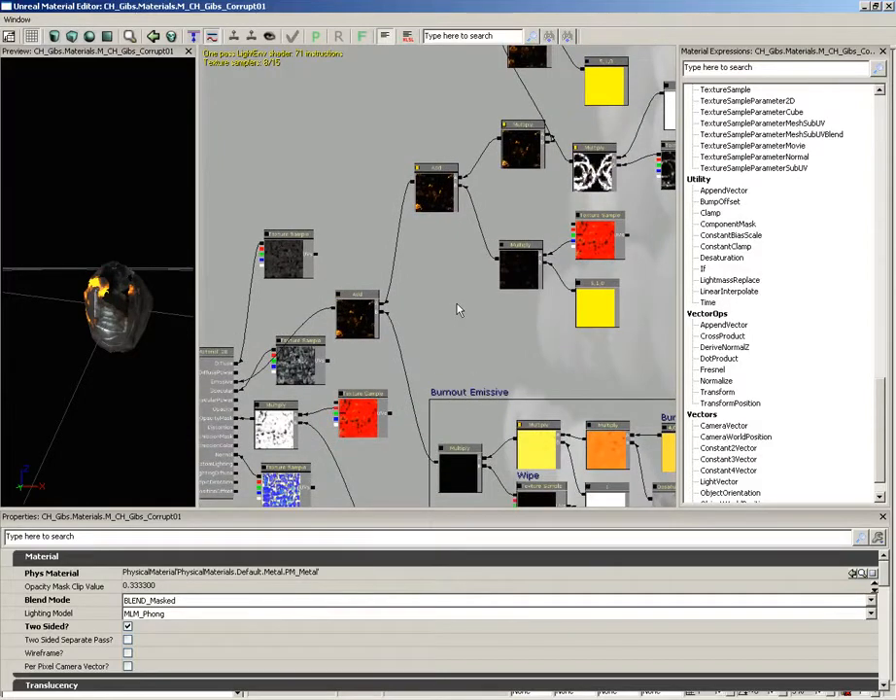
drag(475, 353, 493, 272)
scroll(486, 302, up, 3)
scroll(474, 344, down, 5)
scroll(475, 346, up, 5)
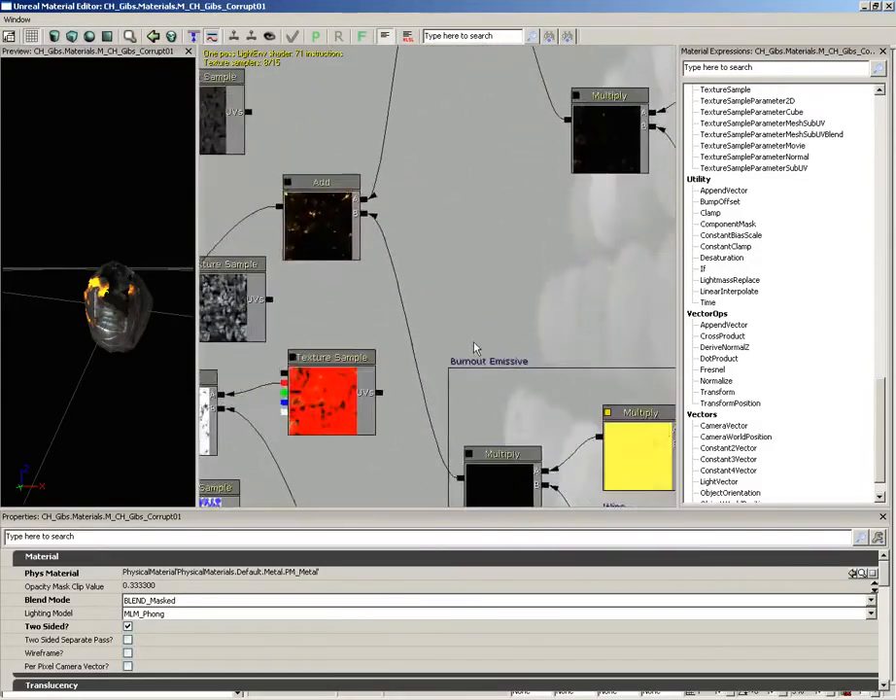
scroll(471, 335, down, 2)
scroll(465, 315, up, 2)
drag(432, 230, 619, 187)
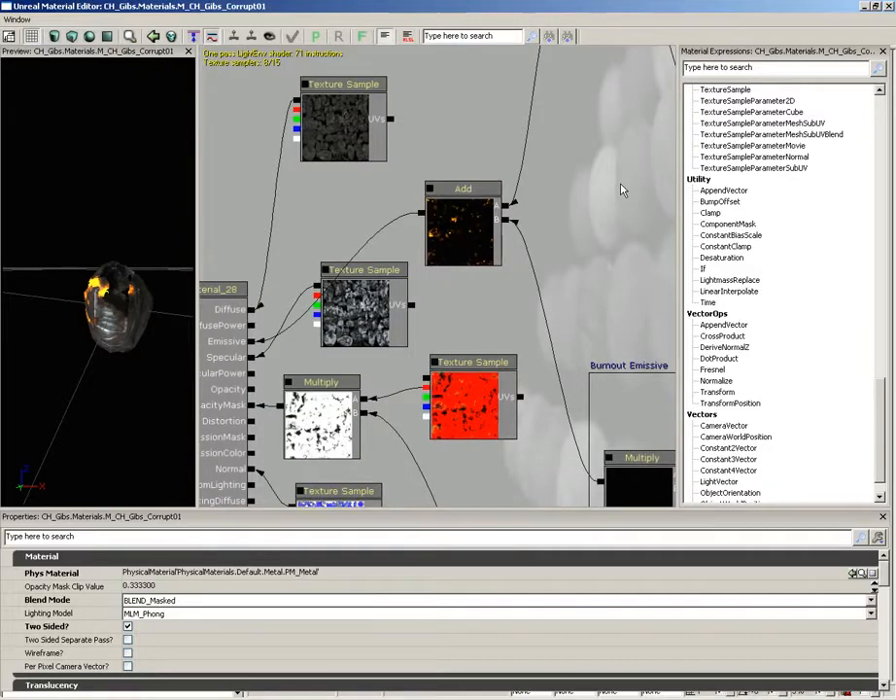
drag(545, 216, 360, 369)
Inspect the animated Multiply and its energy Texture Sample, and trace their connections through the Add expressions to the material's Emissive input
drag(549, 249, 351, 279)
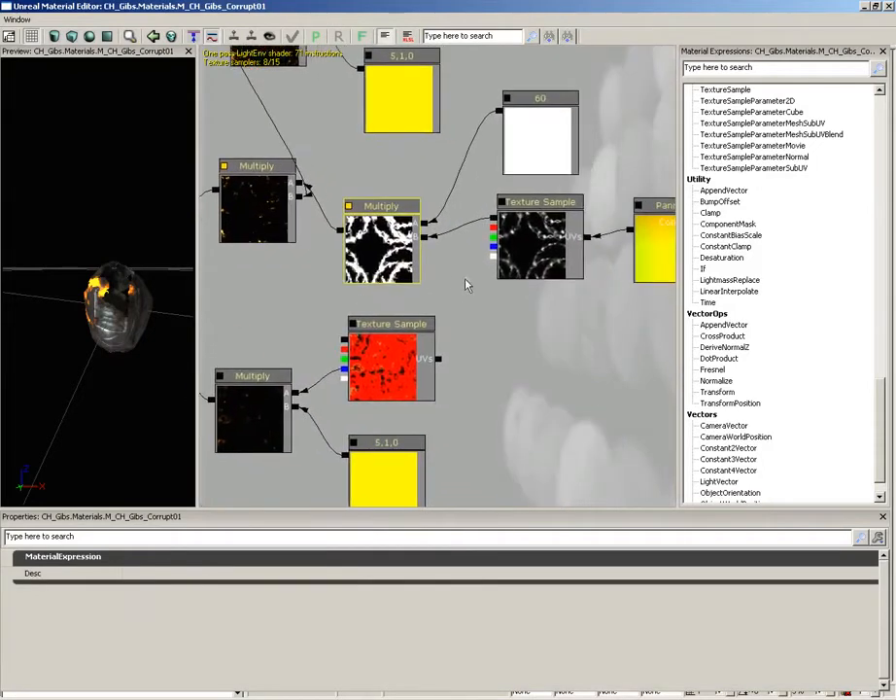
click(540, 238)
drag(452, 323, 533, 289)
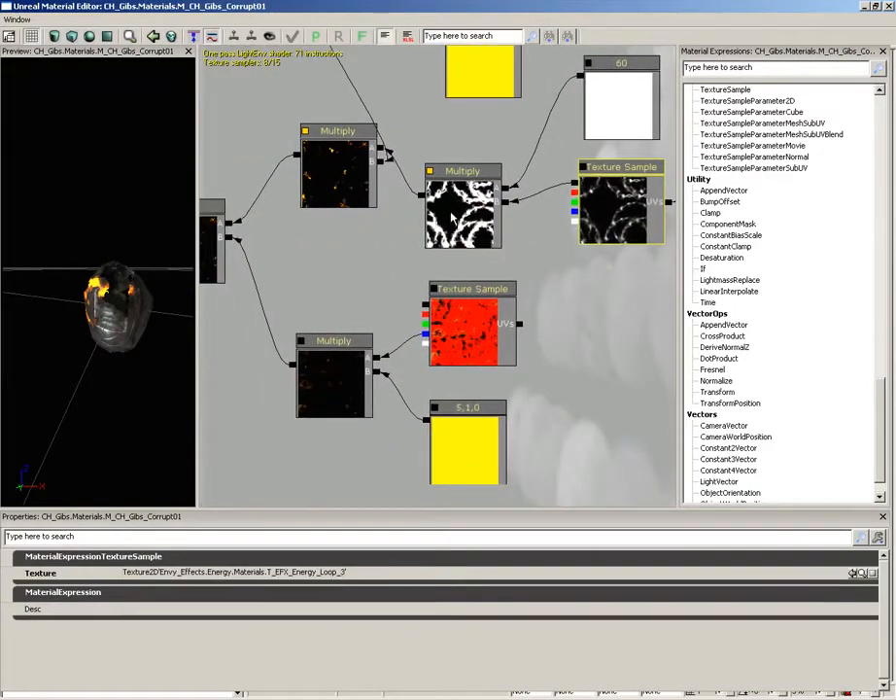
drag(371, 240, 412, 394)
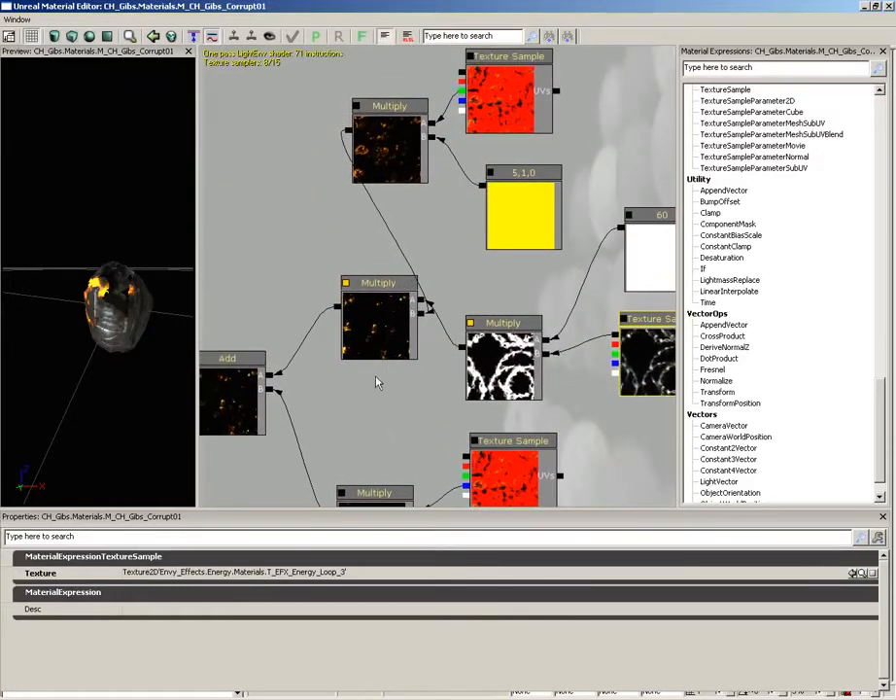
drag(378, 382, 449, 311)
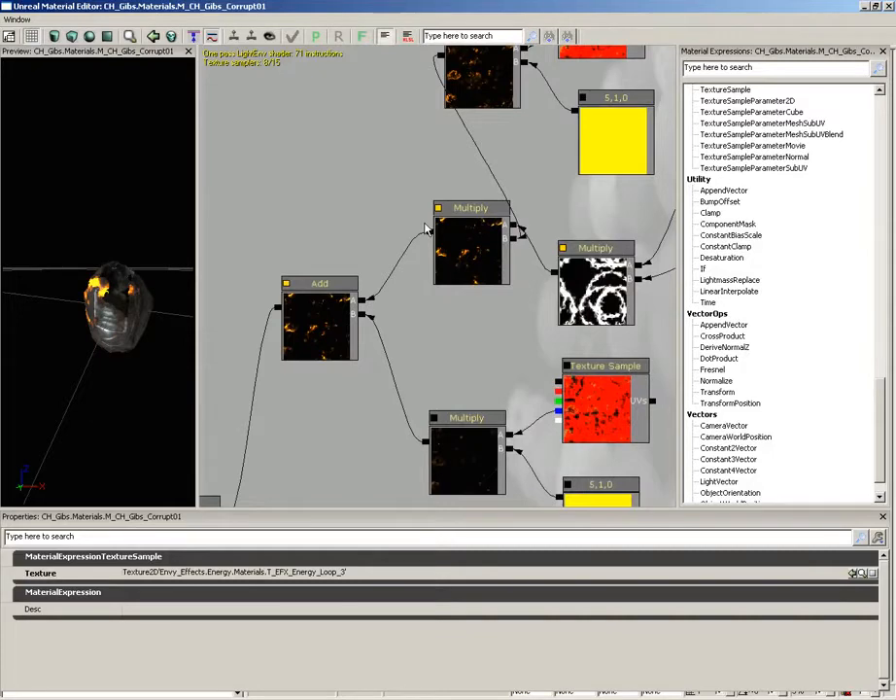
drag(402, 354, 544, 221)
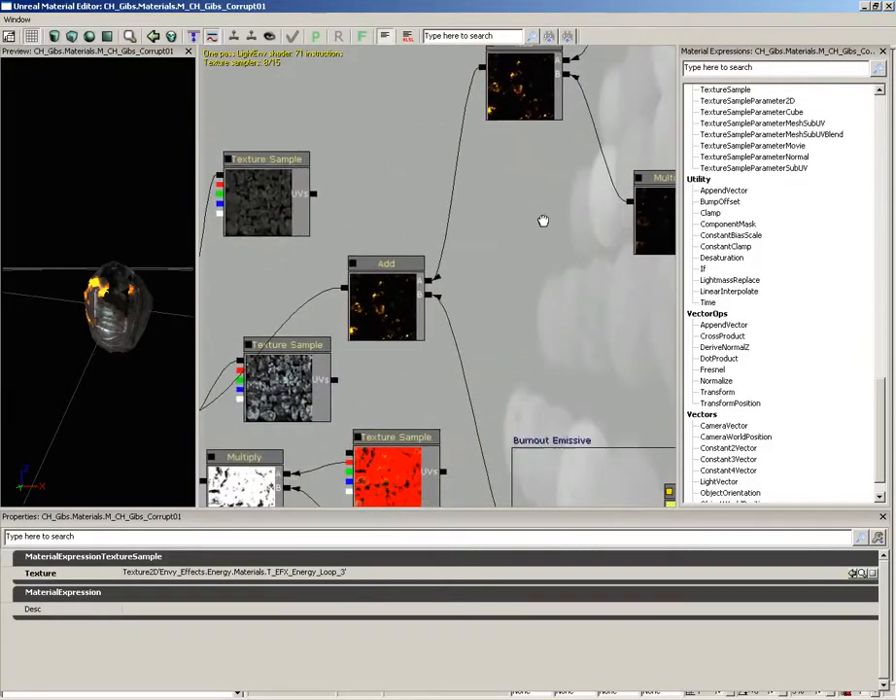
drag(536, 281, 604, 176)
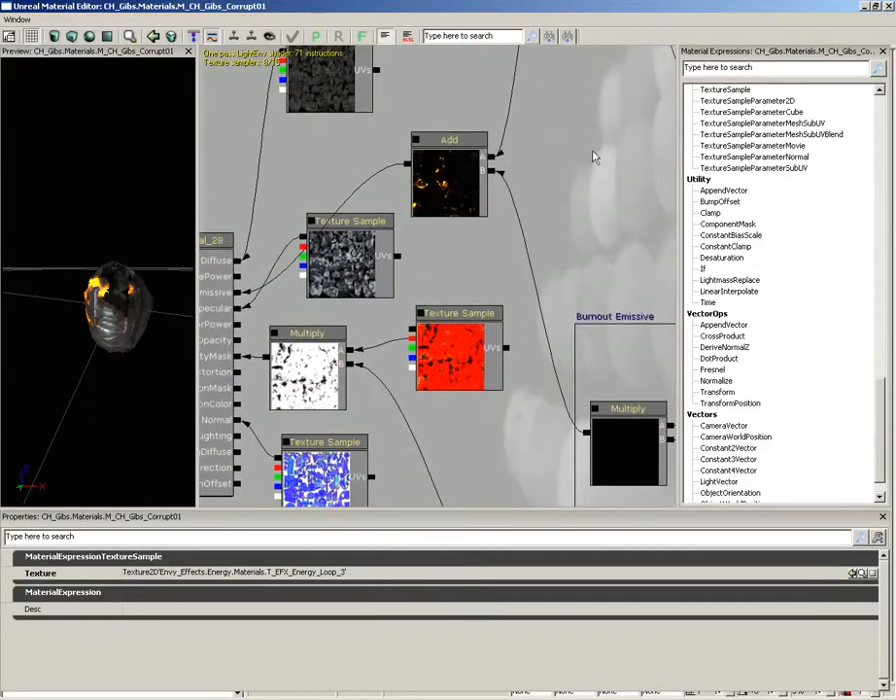
drag(307, 186, 426, 123)
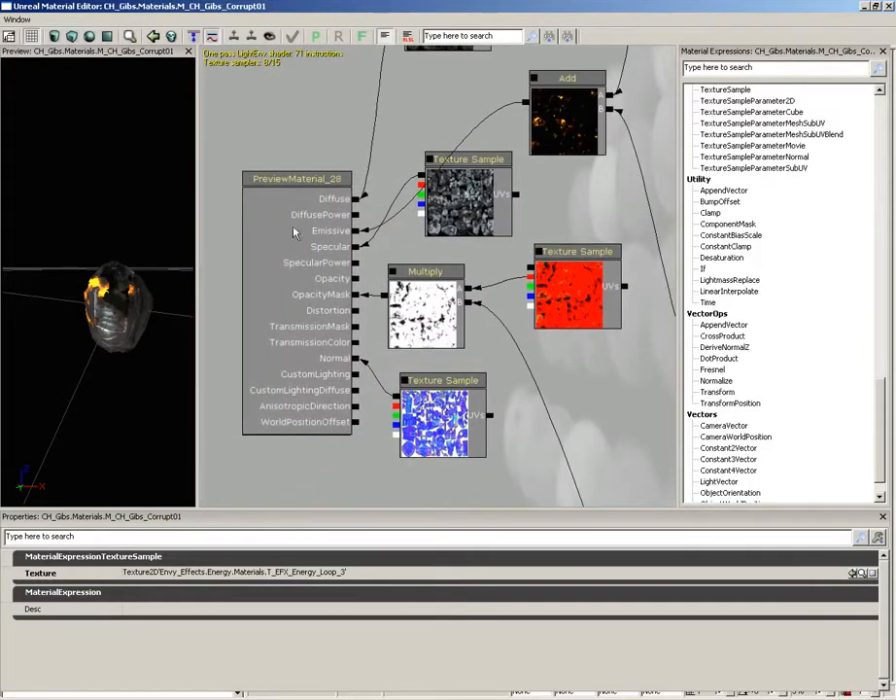
drag(560, 362, 460, 365)
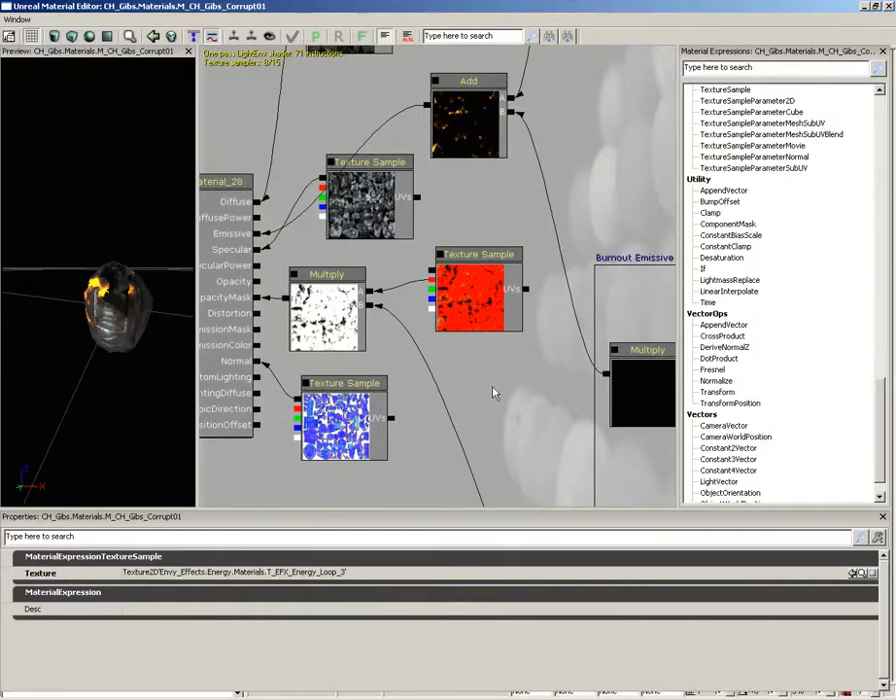
Select the base material node in the graph and view the material's own properties
scroll(494, 392, down, 2)
click(232, 276)
scroll(238, 262, up, 2)
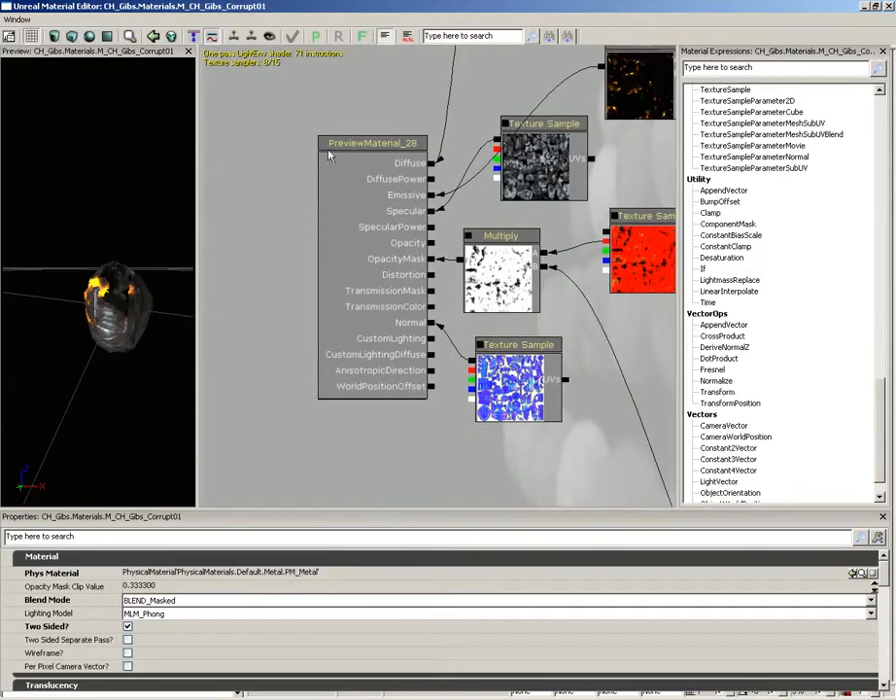
mouse_move(890, 576)
mouse_down()
mouse_move(887, 667)
mouse_move(885, 566)
mouse_up()
drag(597, 438, 474, 478)
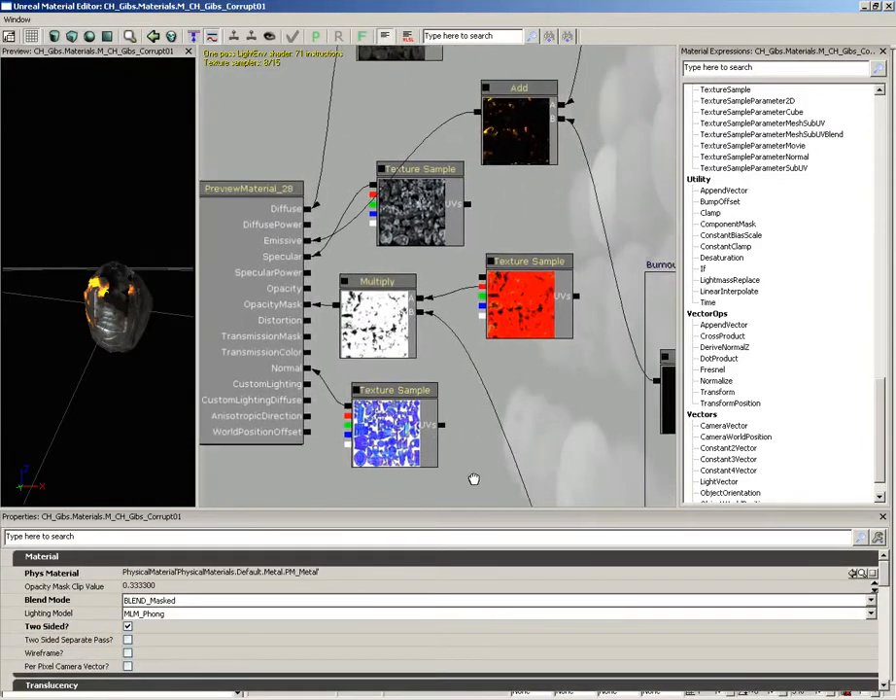
View the properties of the opacity mask Multiply, the specular Texture Sample and the emissive Add expression
click(385, 331)
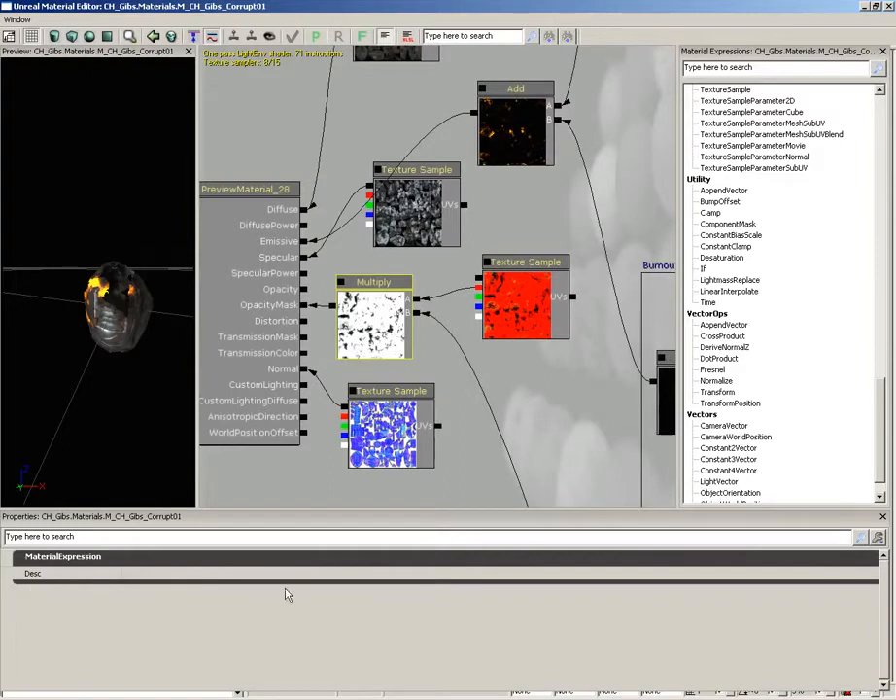
click(401, 183)
click(516, 150)
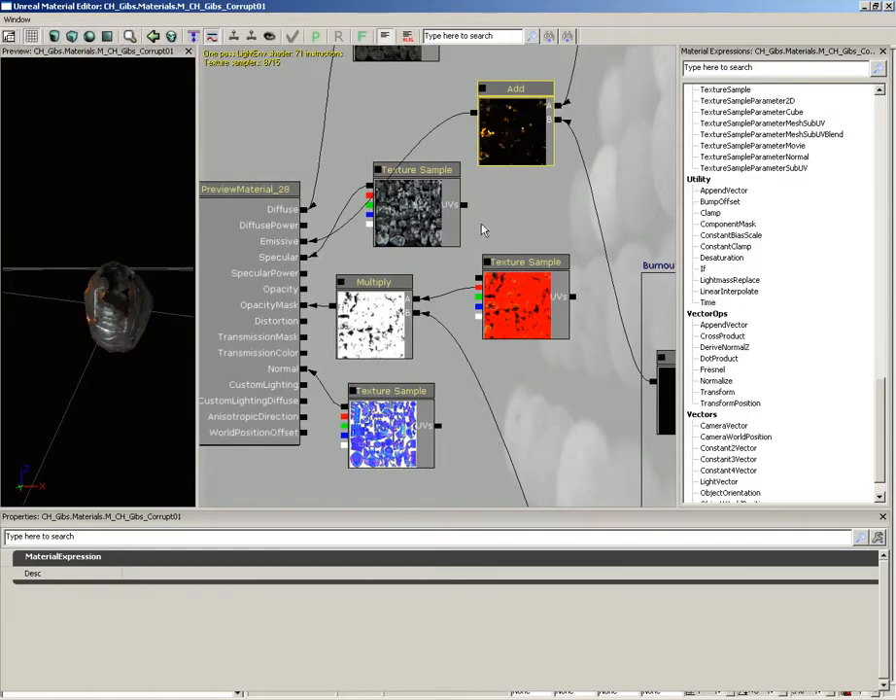
Explore the graph as far as the BurnTime parameter, return to the home view and select the base material node
drag(339, 238, 418, 225)
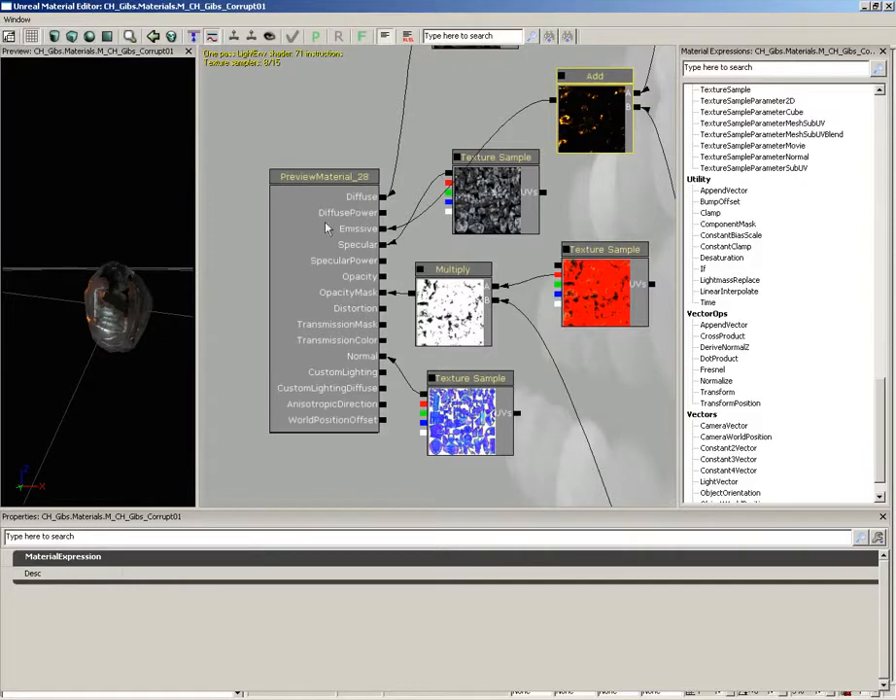
drag(588, 377, 290, 161)
drag(544, 317, 204, 206)
drag(412, 255, 202, 134)
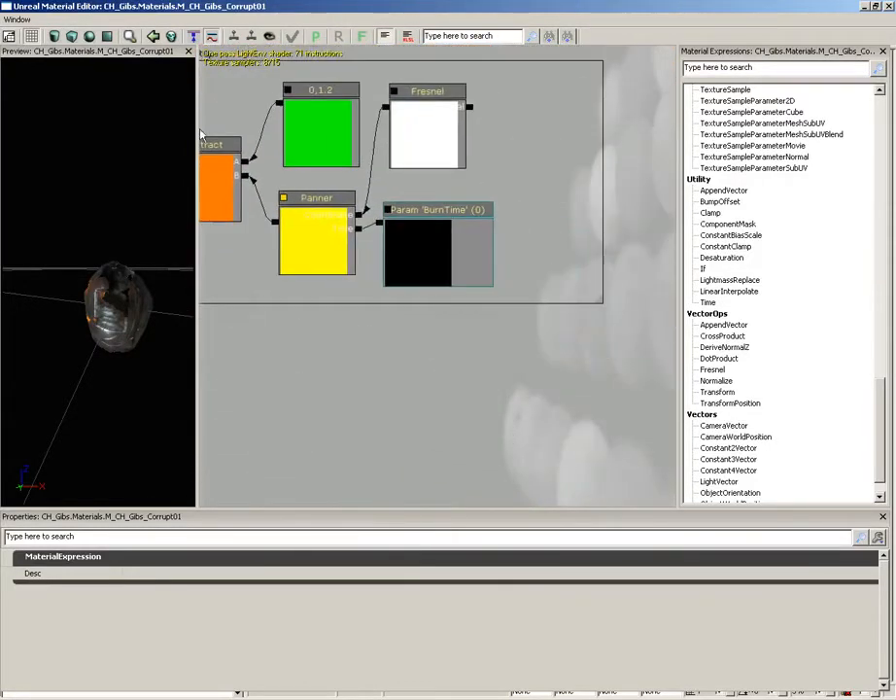
click(9, 37)
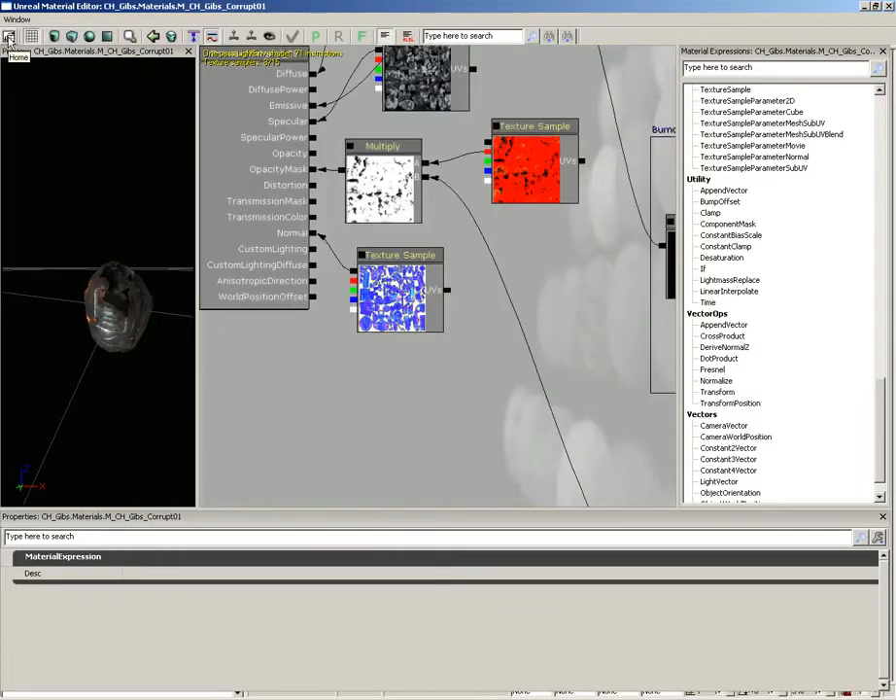
click(272, 97)
drag(272, 97, 269, 115)
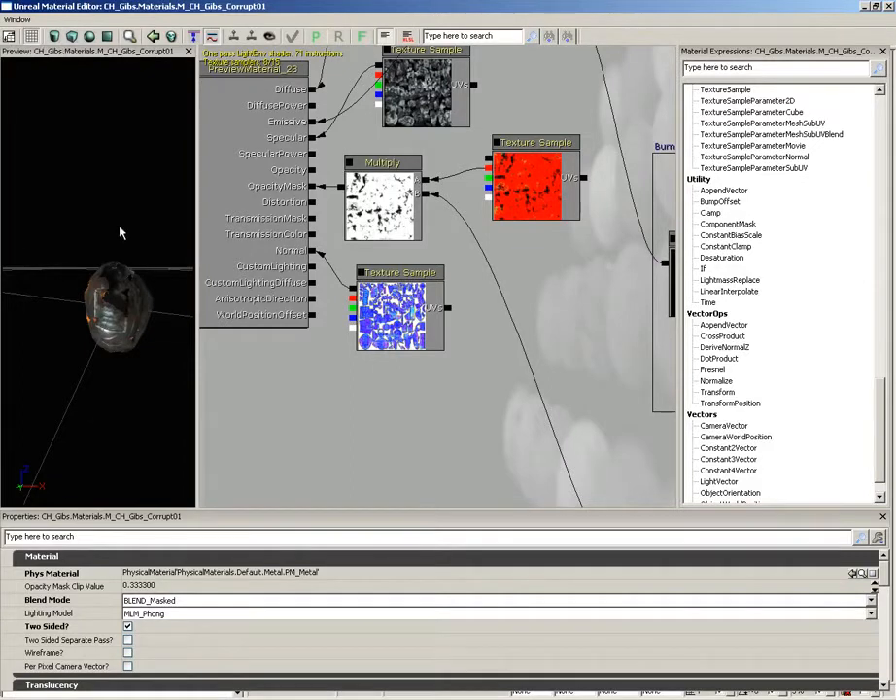
Bring the preview grid into view, hide it and show it again
drag(62, 231, 94, 159)
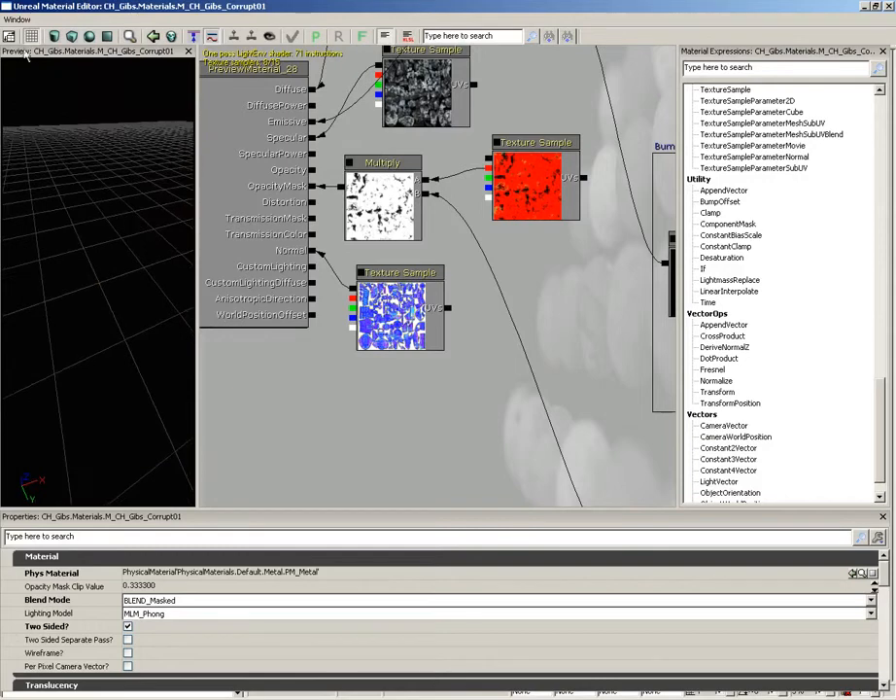
click(32, 39)
click(32, 39)
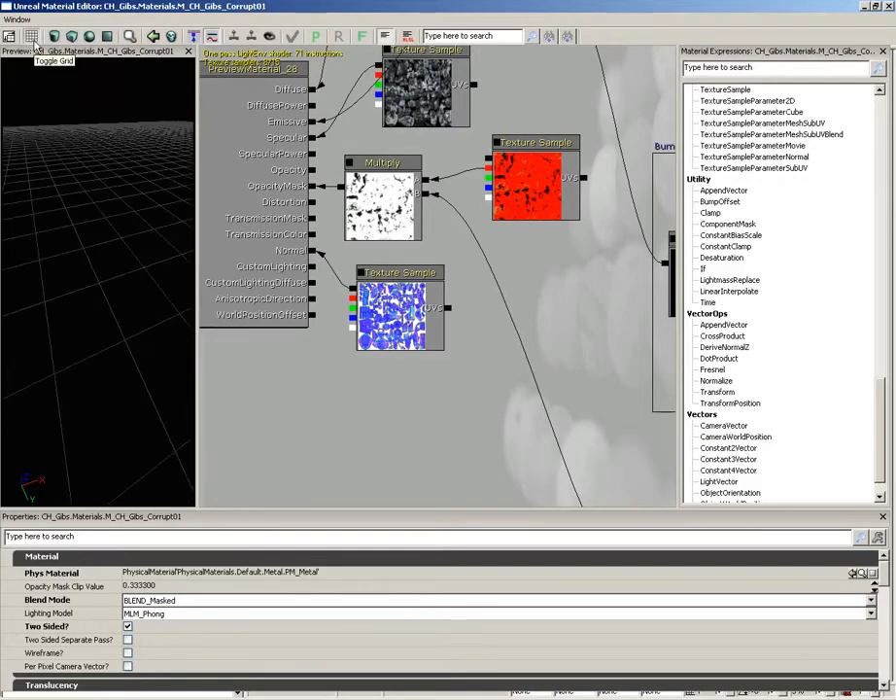
Inspect the glowing surface of the preview mesh up close, from a distance and from different sides
drag(53, 116, 21, 154)
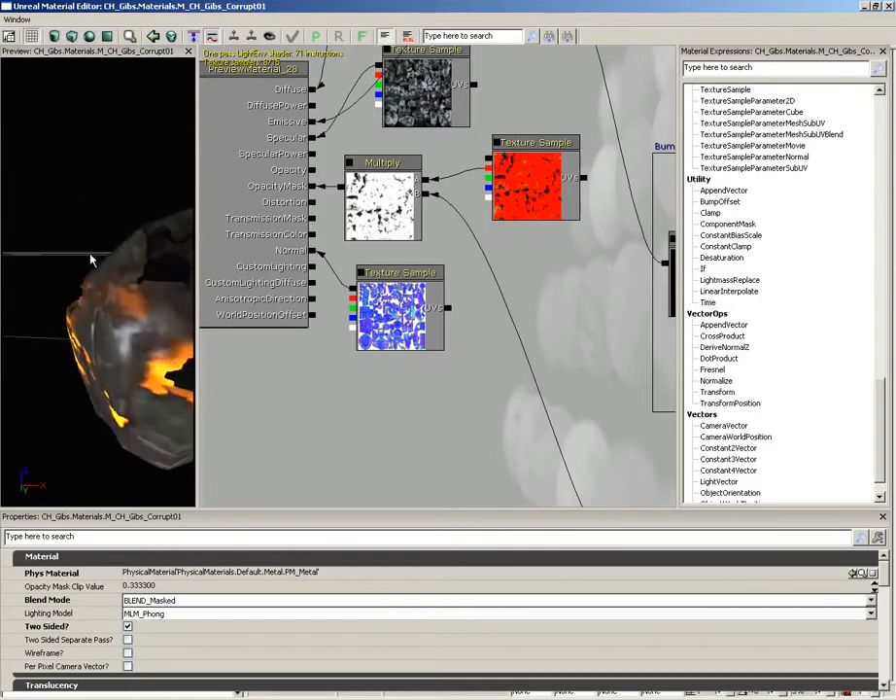
scroll(90, 258, down, 5)
drag(89, 256, 140, 269)
scroll(140, 264, up, 5)
scroll(140, 264, down, 3)
drag(111, 337, 143, 377)
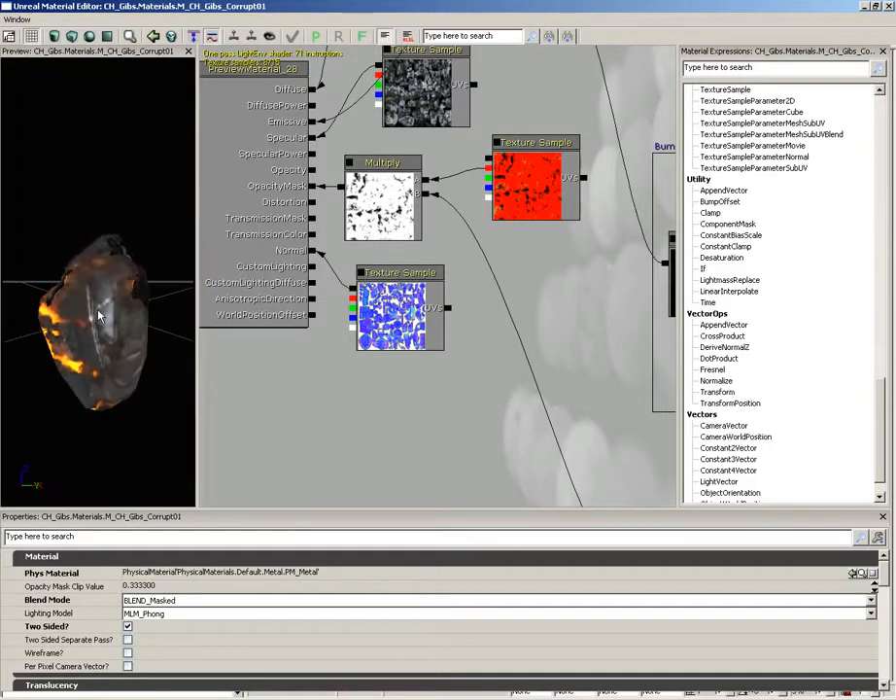
drag(116, 281, 140, 243)
Preview the material on a cylinder, examine it, and switch the preview primitive to a sphere
click(56, 36)
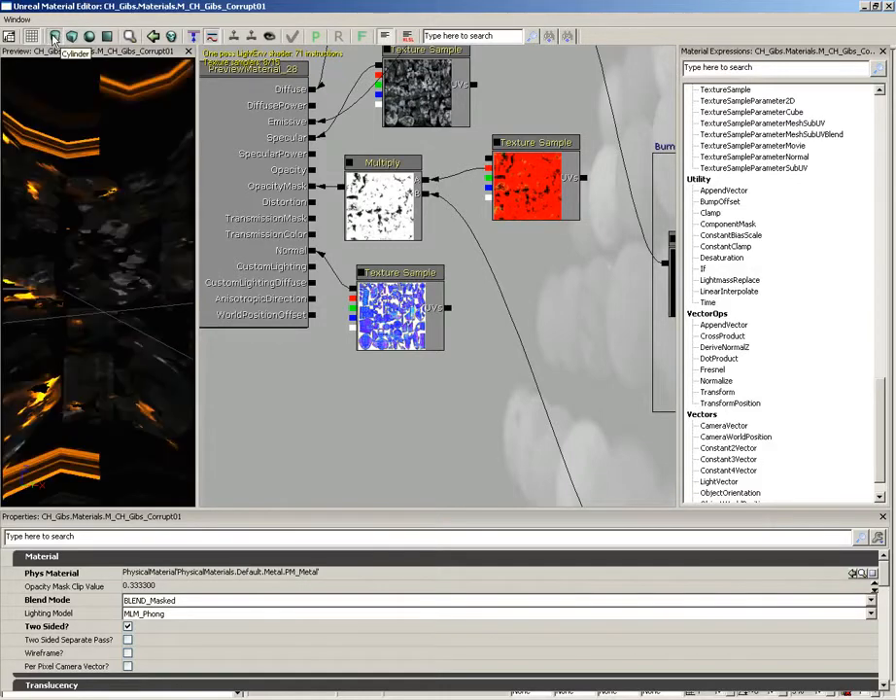
right_drag(68, 202, 68, 167)
drag(68, 166, 24, 200)
click(54, 36)
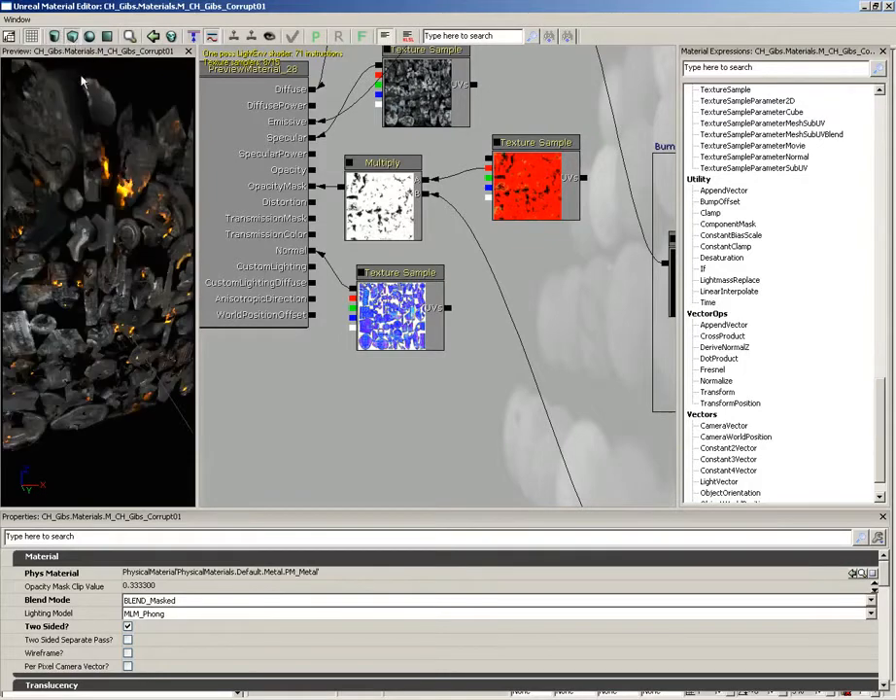
click(88, 36)
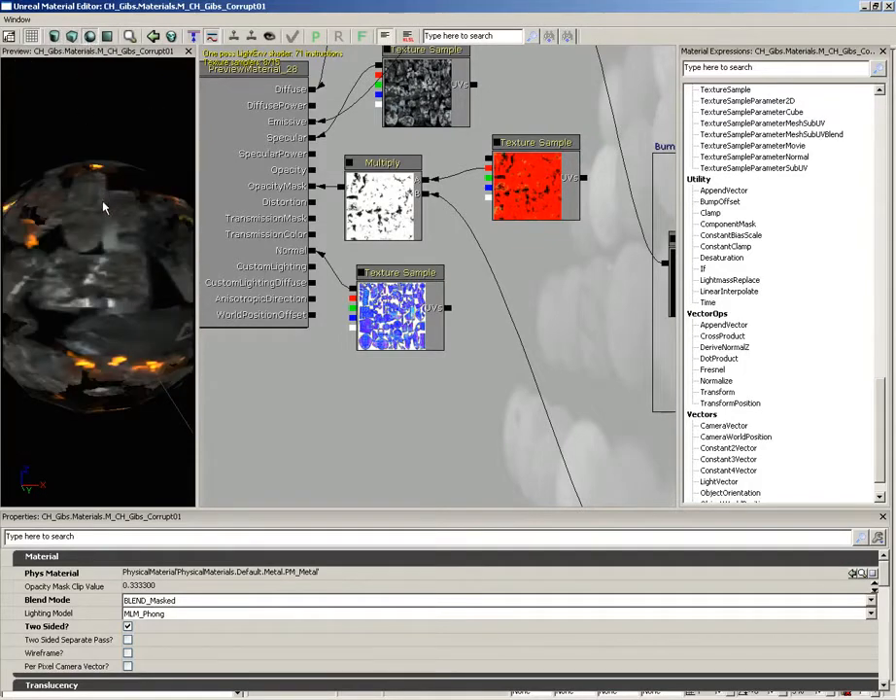
Inspect the sphere preview, switch the preview primitive to a cube and on to a plane, and orbit around it
drag(76, 148, 170, 284)
click(72, 36)
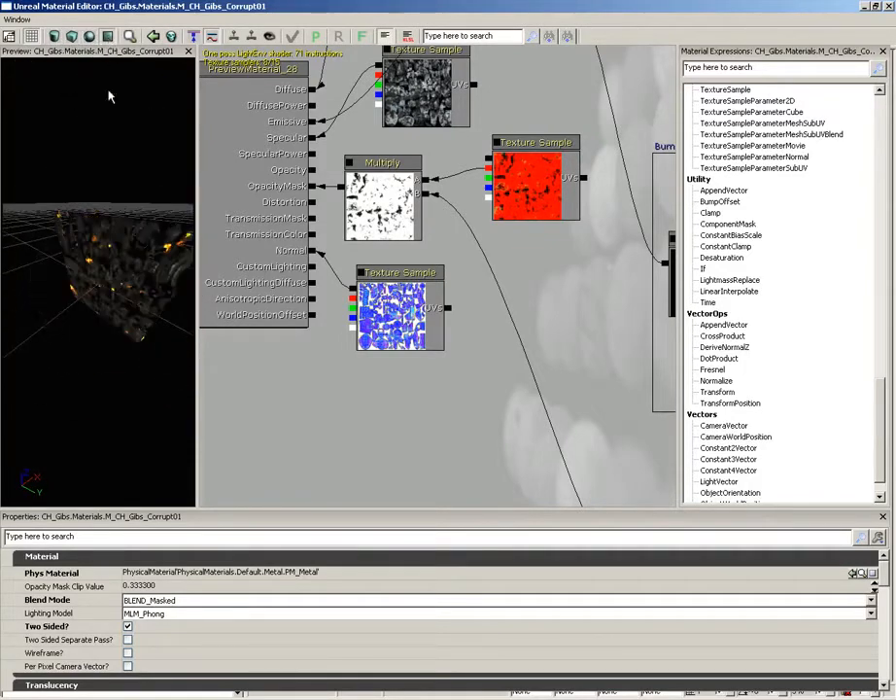
drag(130, 222, 132, 191)
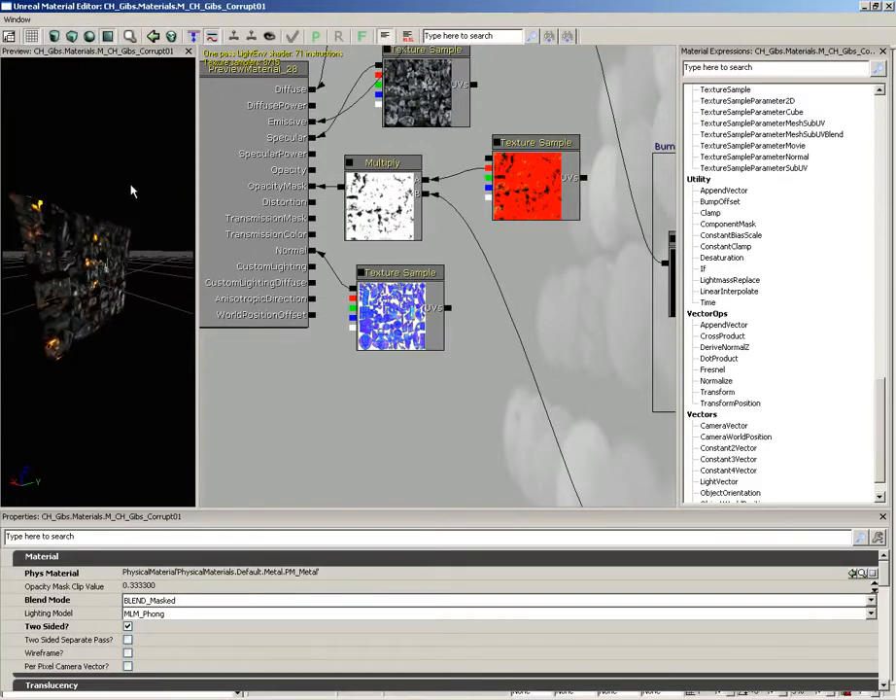
Find the open material in the Content Browser and return to the Material Editor
click(129, 37)
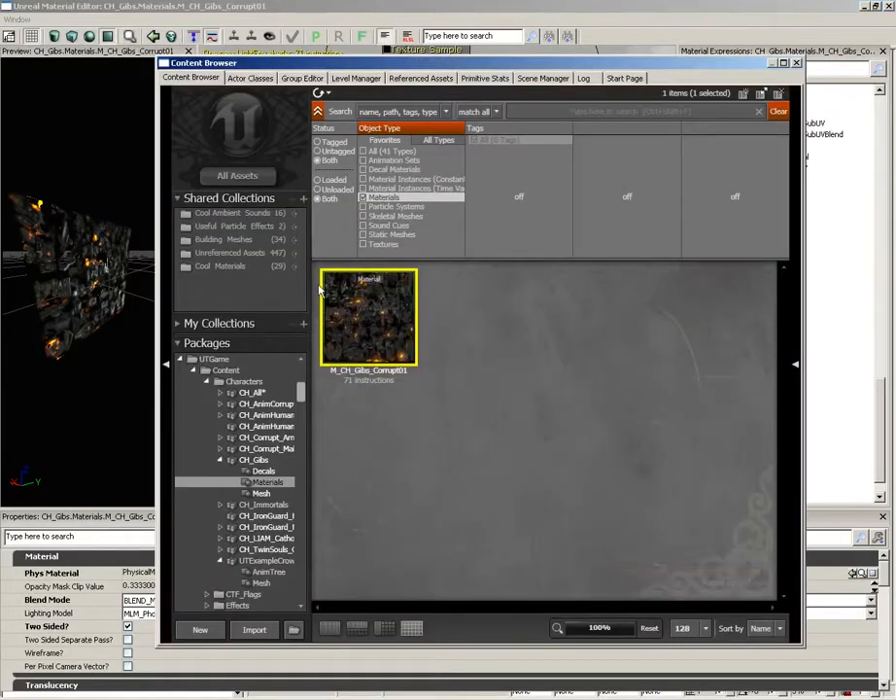
click(576, 52)
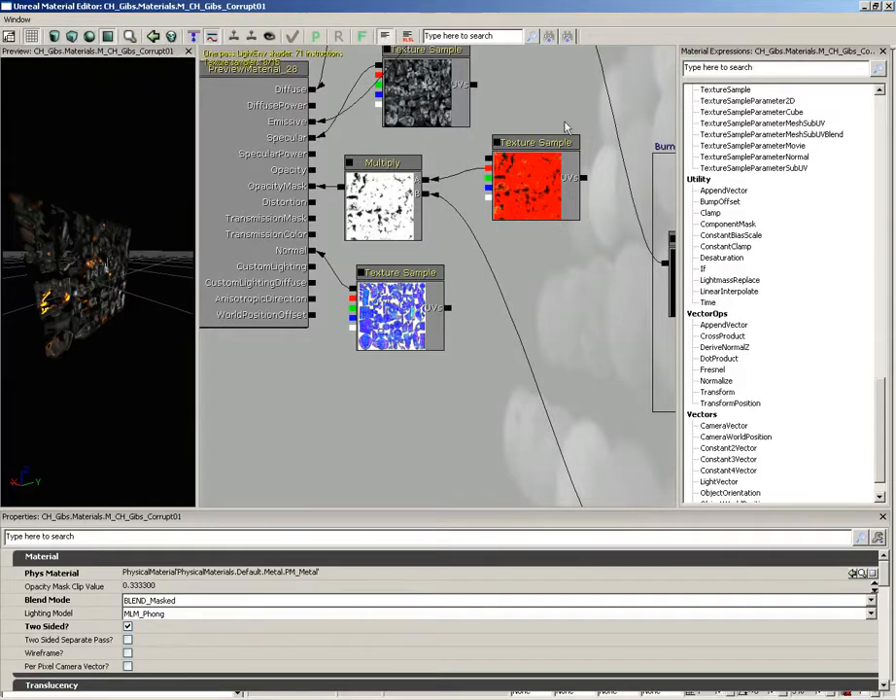
Add a Clamp expression in the empty graph area above the Burnout Emissive comment and remove it by cleaning up unused expressions
drag(568, 127, 475, 272)
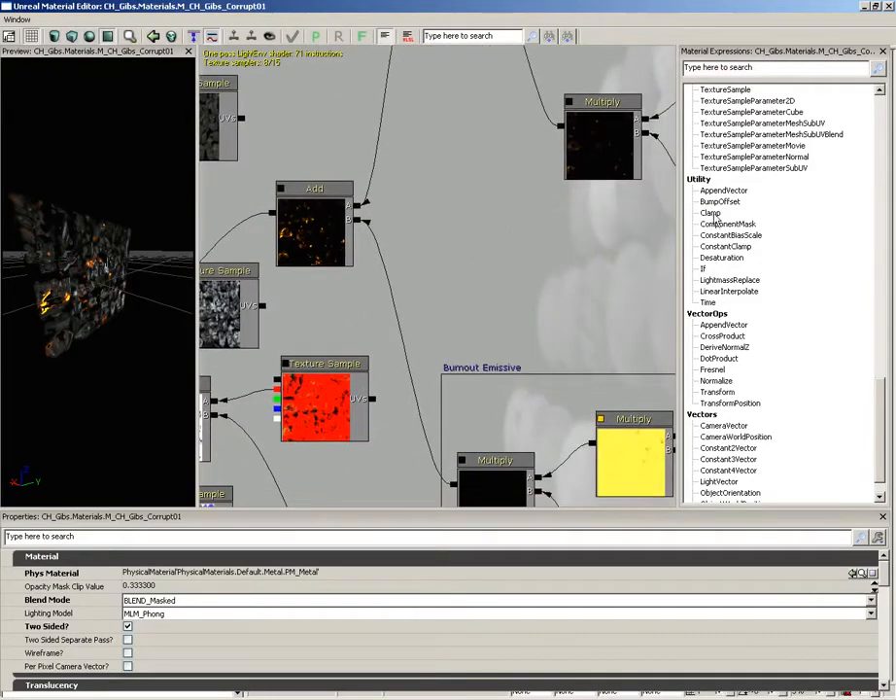
drag(712, 214, 535, 301)
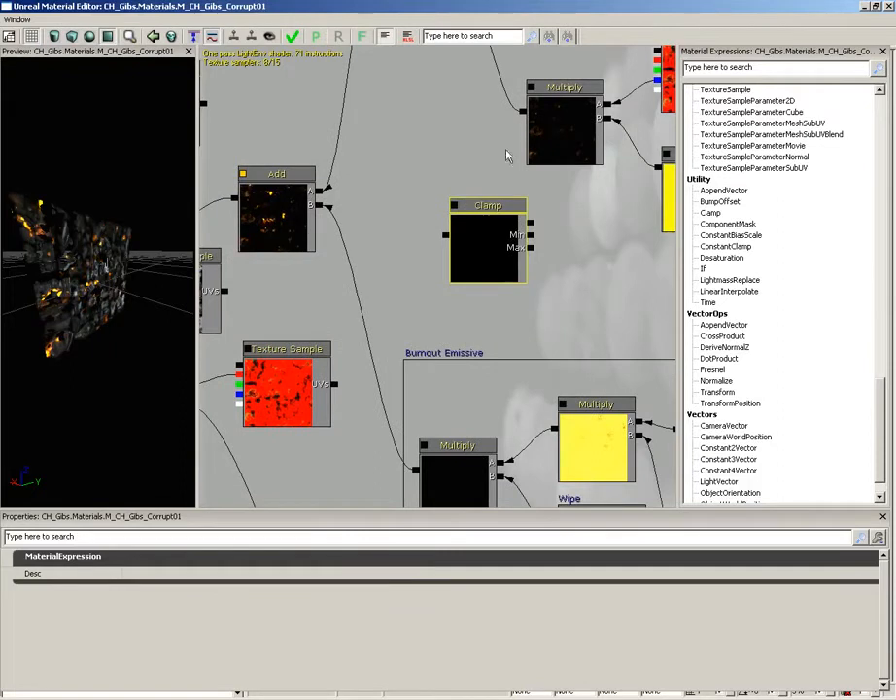
click(170, 37)
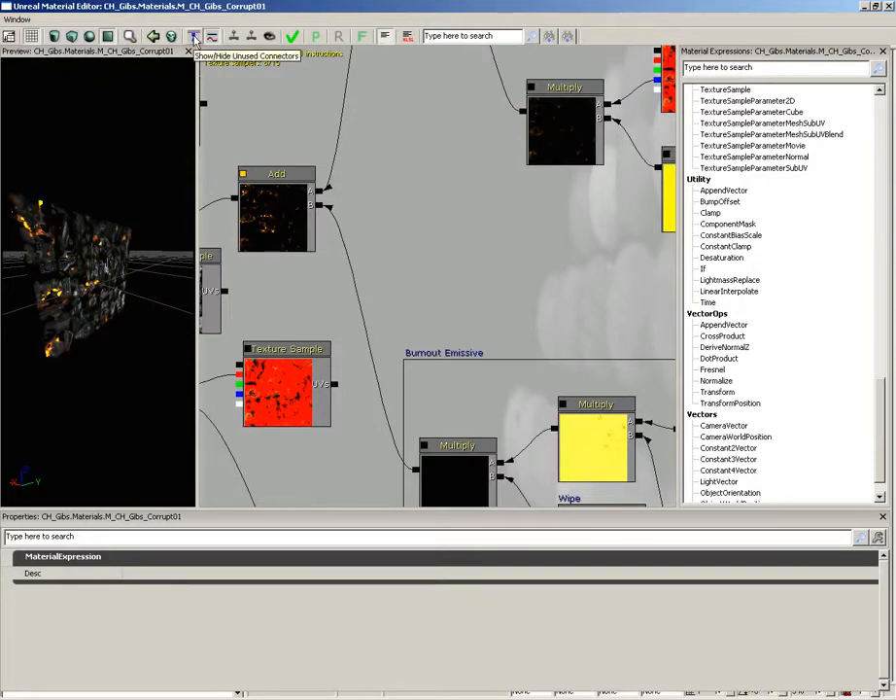
Select the mask Texture Sample node, hide the unused connectors in the graph and show them again
drag(478, 212, 254, 378)
click(499, 230)
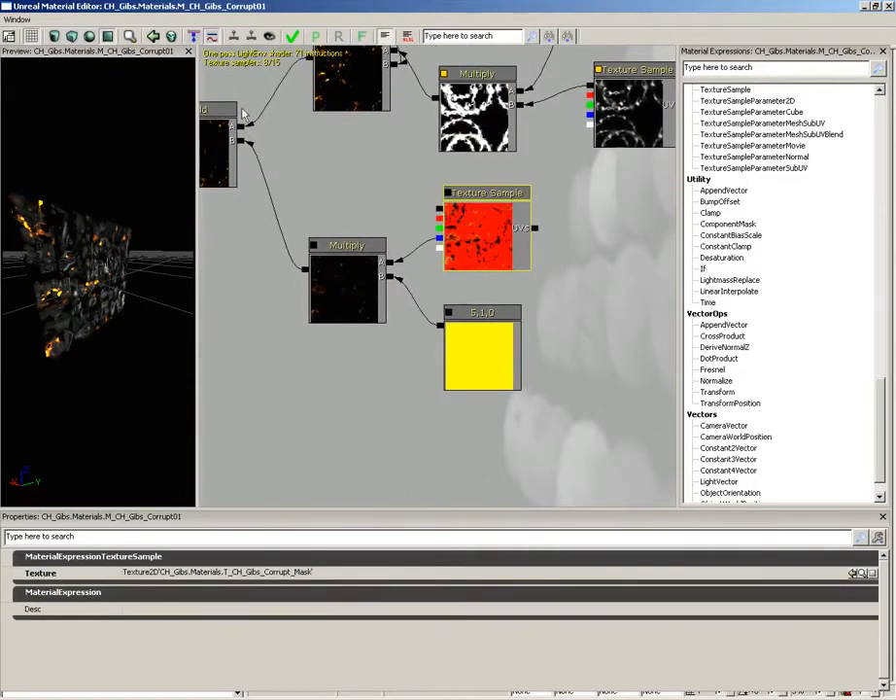
click(195, 37)
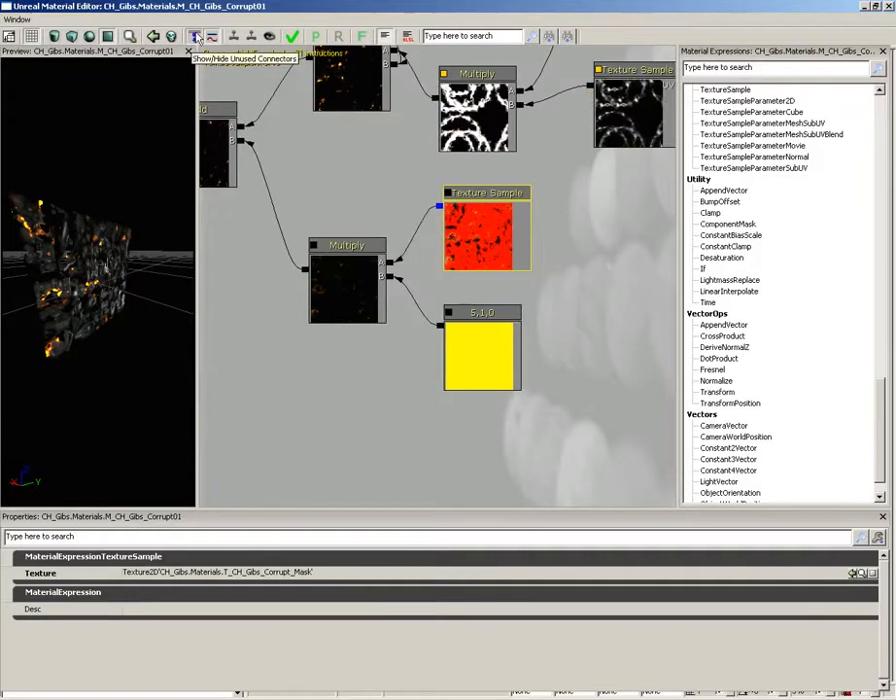
drag(380, 168, 338, 281)
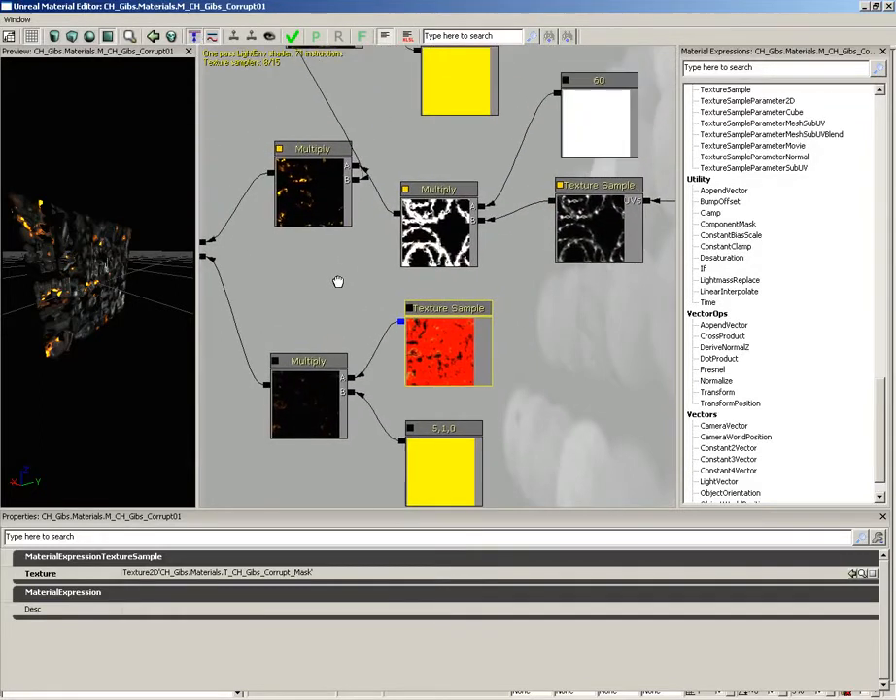
click(195, 38)
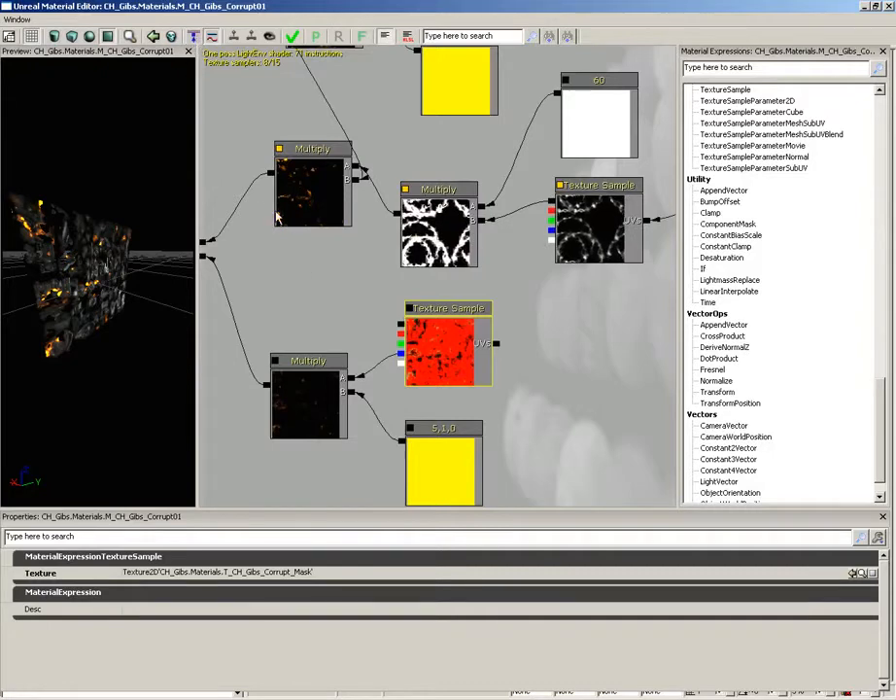
Switch the graph's connections from curved to straight lines, look over the wiring and restore the curves
click(212, 37)
drag(248, 168, 368, 382)
scroll(247, 279, down, 2)
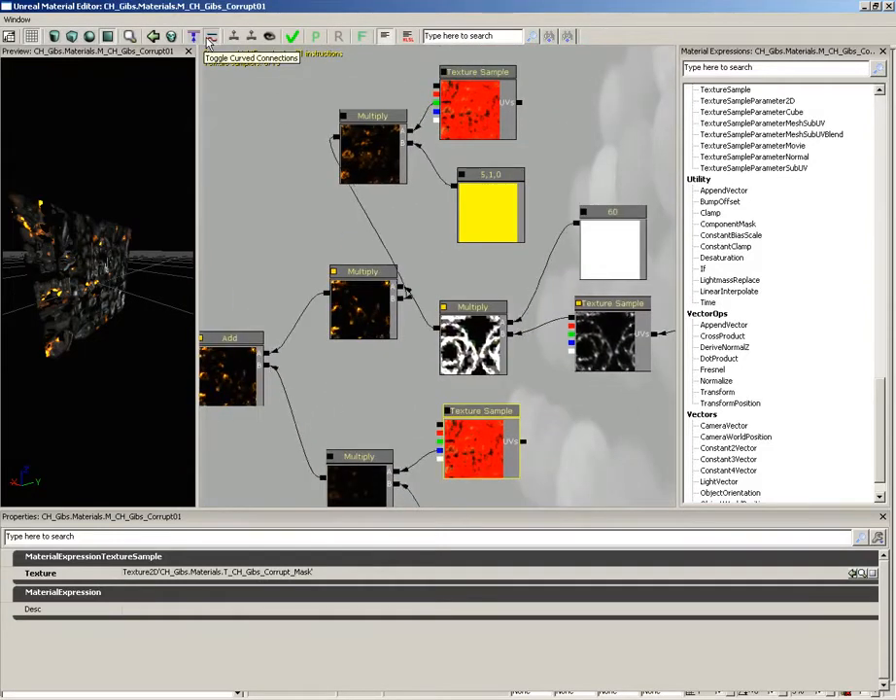
click(209, 39)
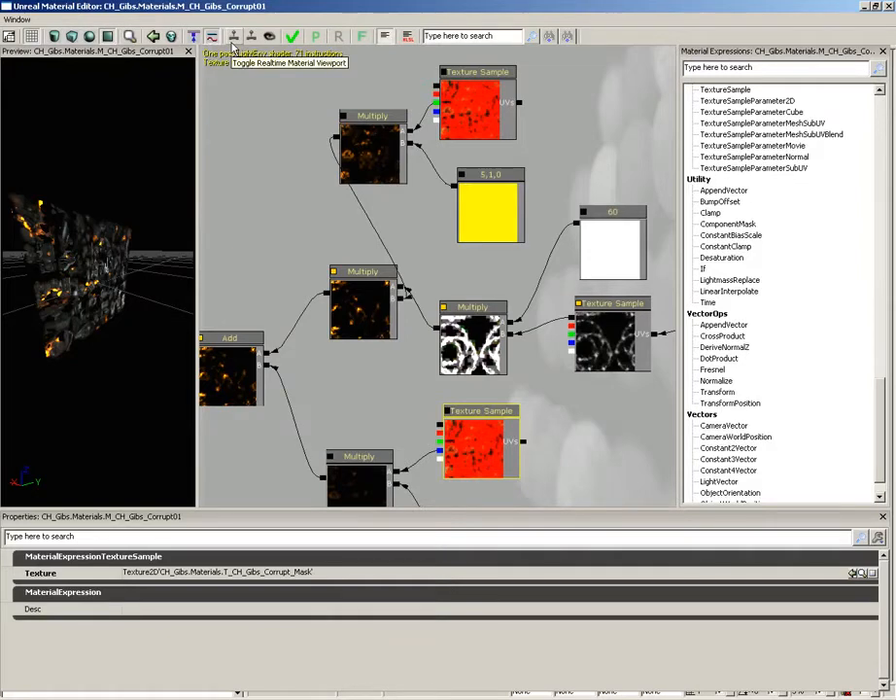
Turn on realtime updating for the material preview, inspect the plane from several angles and turn realtime off
drag(136, 240, 125, 219)
right_drag(125, 220, 100, 152)
drag(100, 151, 89, 191)
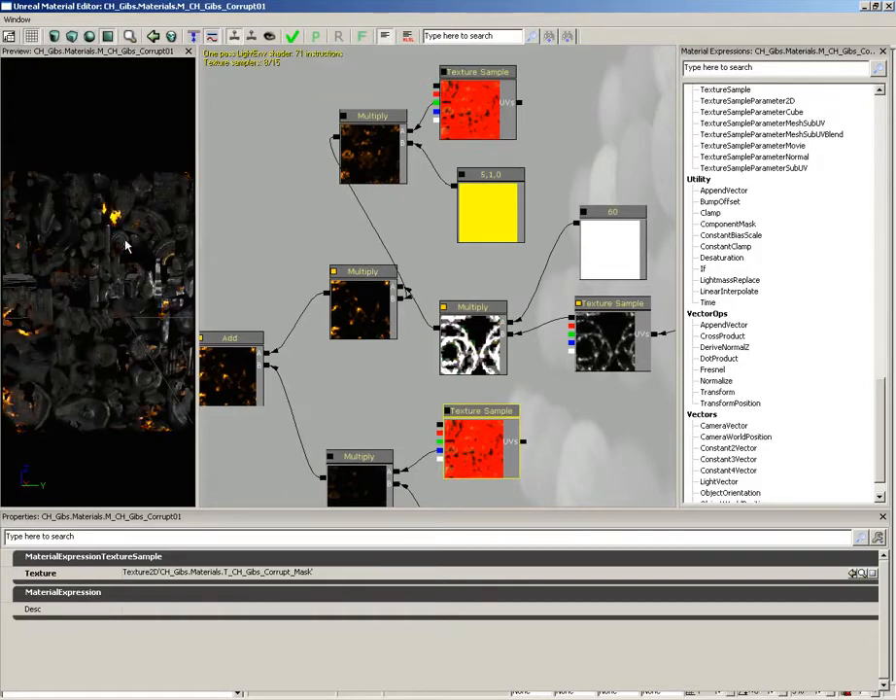
mouse_move(68, 224)
mouse_down()
mouse_move(109, 280)
mouse_move(87, 255)
mouse_move(60, 280)
mouse_move(80, 236)
mouse_up()
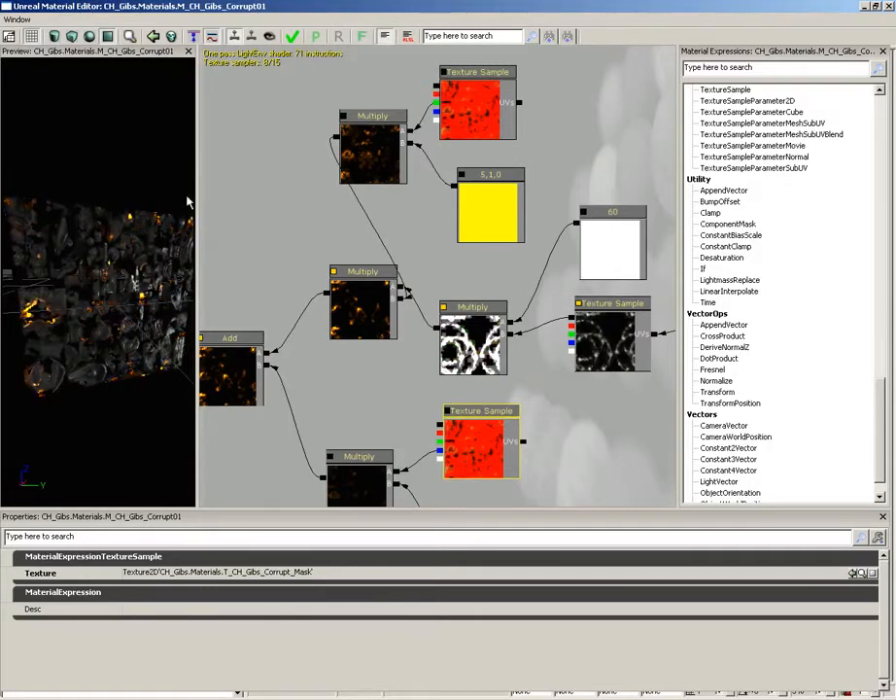
Turn on realtime updating for the expression viewport and examine the animated Multiply and Texture Sample nodes up close
click(251, 39)
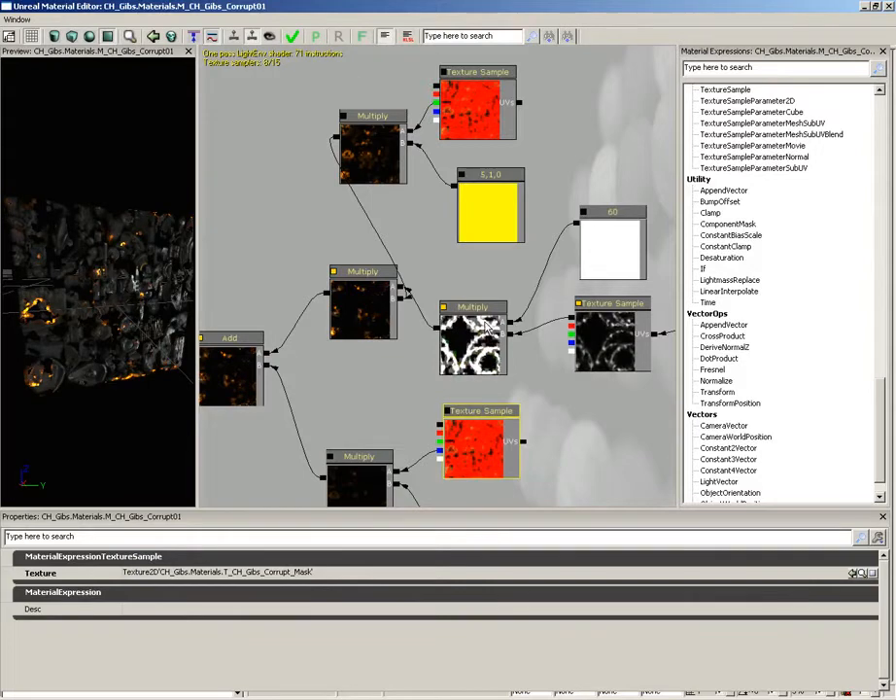
drag(545, 360, 490, 316)
scroll(510, 356, up, 1)
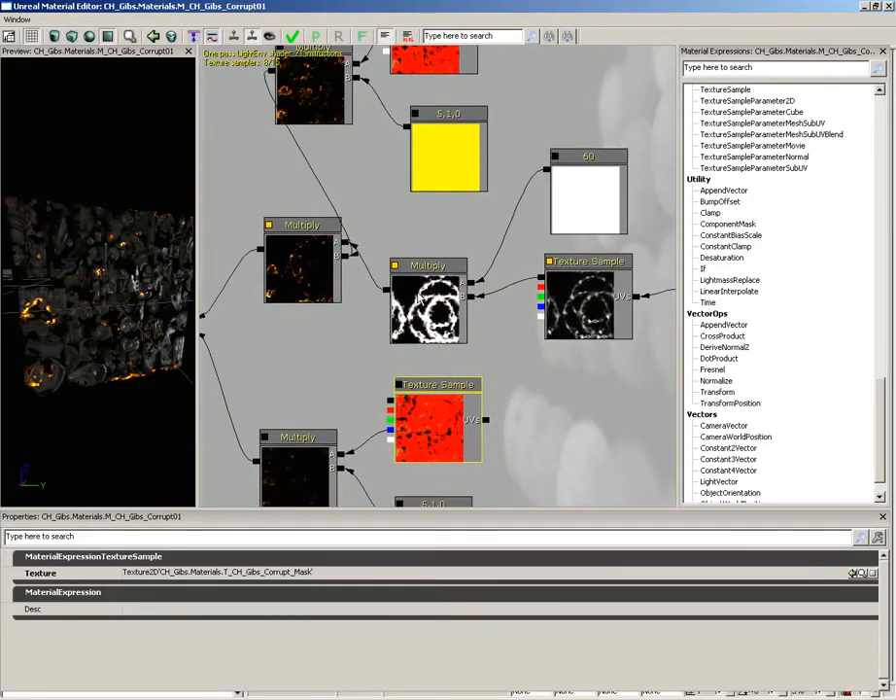
drag(502, 310, 495, 310)
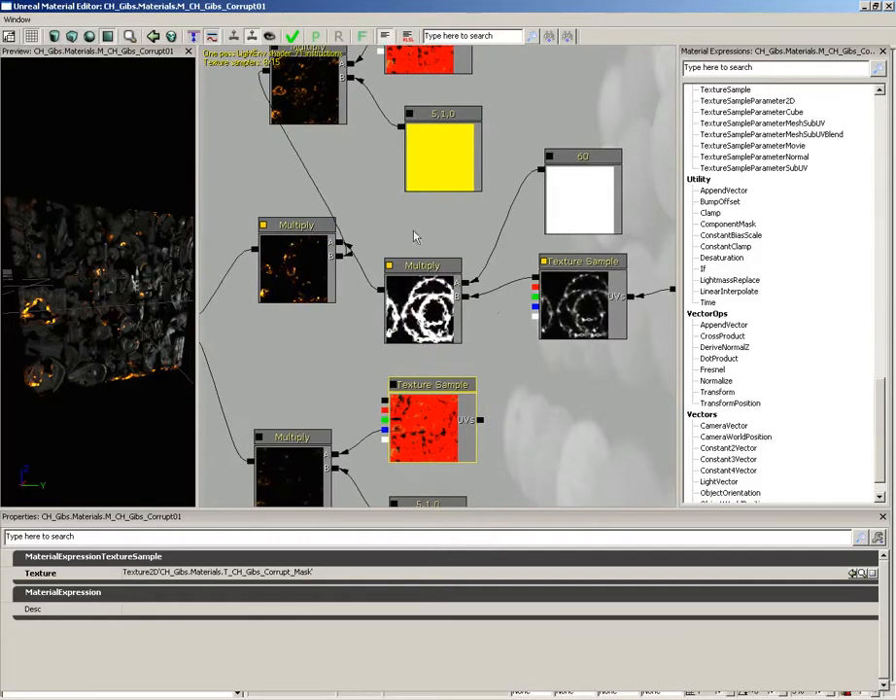
Enable realtime preview for all expressions, examine the preview markers on the nodes, and disable it again
click(272, 38)
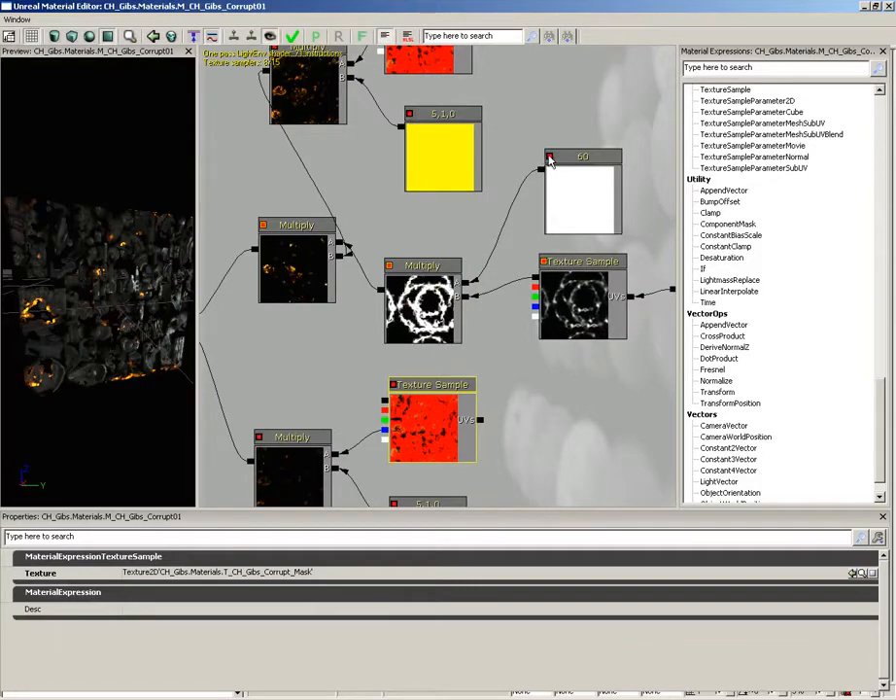
drag(545, 160, 470, 174)
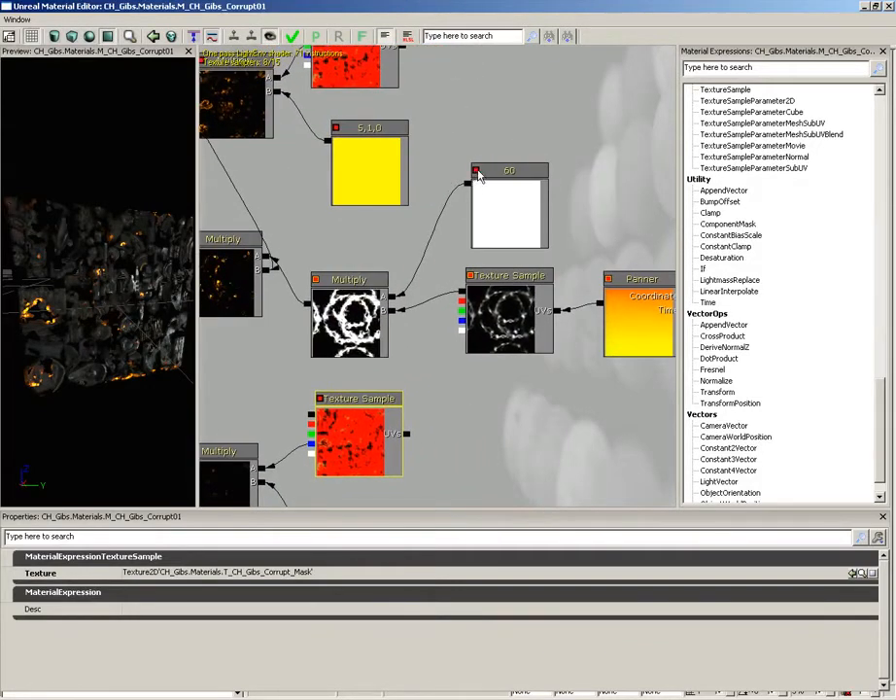
drag(377, 220, 346, 235)
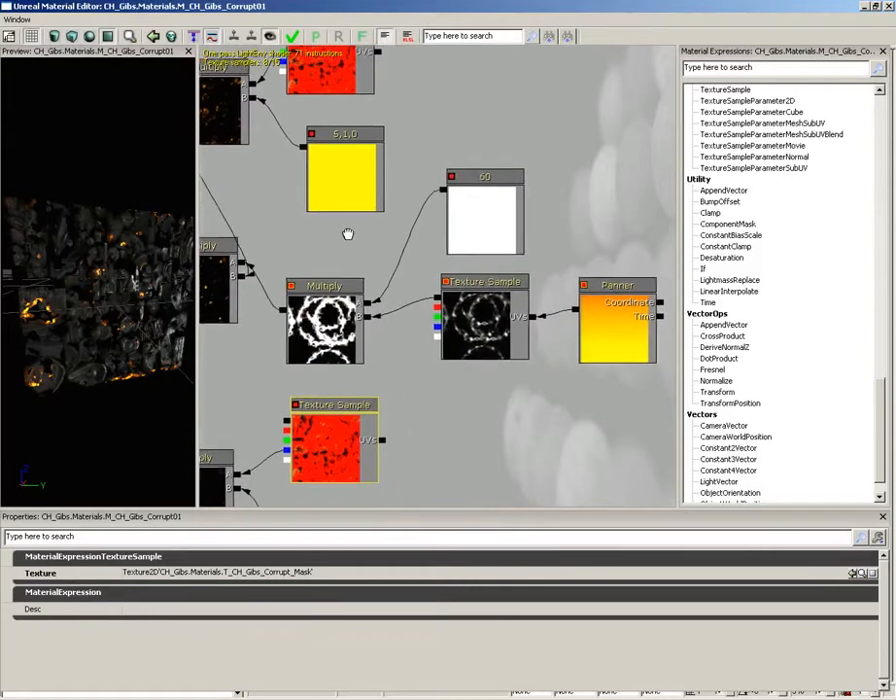
drag(439, 182, 488, 210)
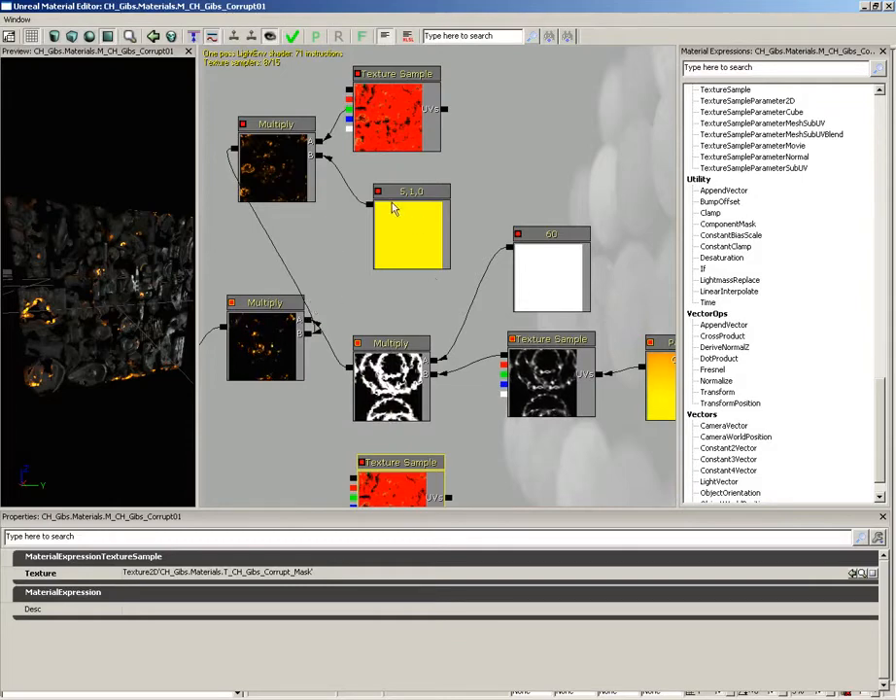
click(271, 37)
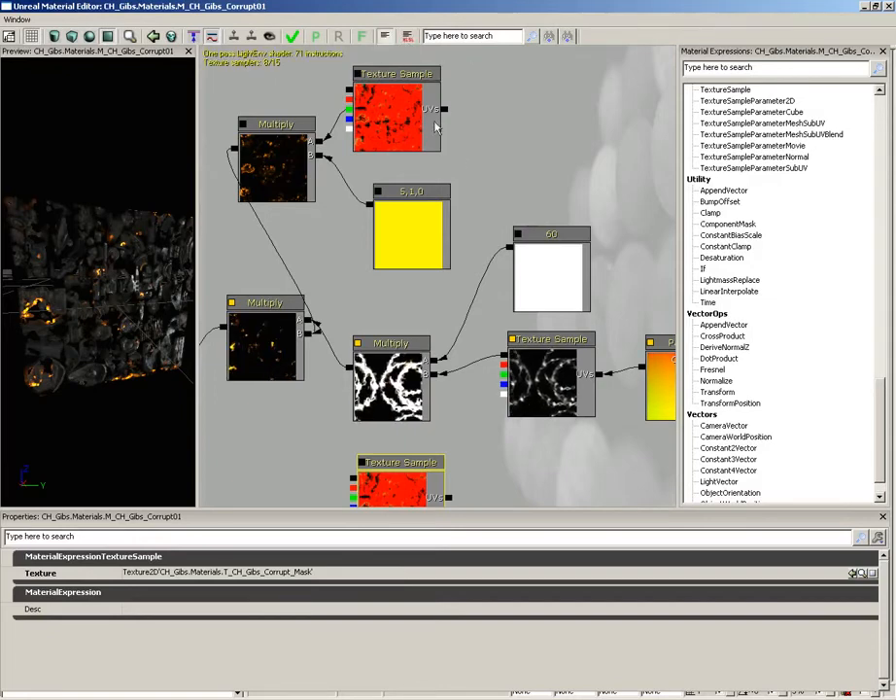
Review the properties of the upper Texture Sample and Multiply nodes, the 5,1,0 and 60 constants, and the panned Texture Sample
click(416, 110)
click(287, 160)
click(387, 209)
click(550, 280)
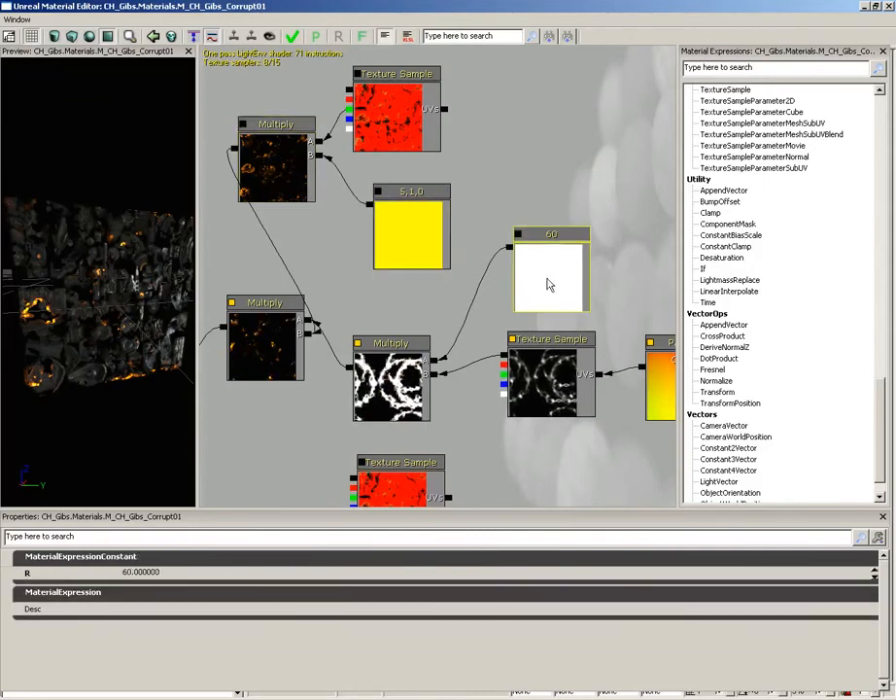
click(549, 381)
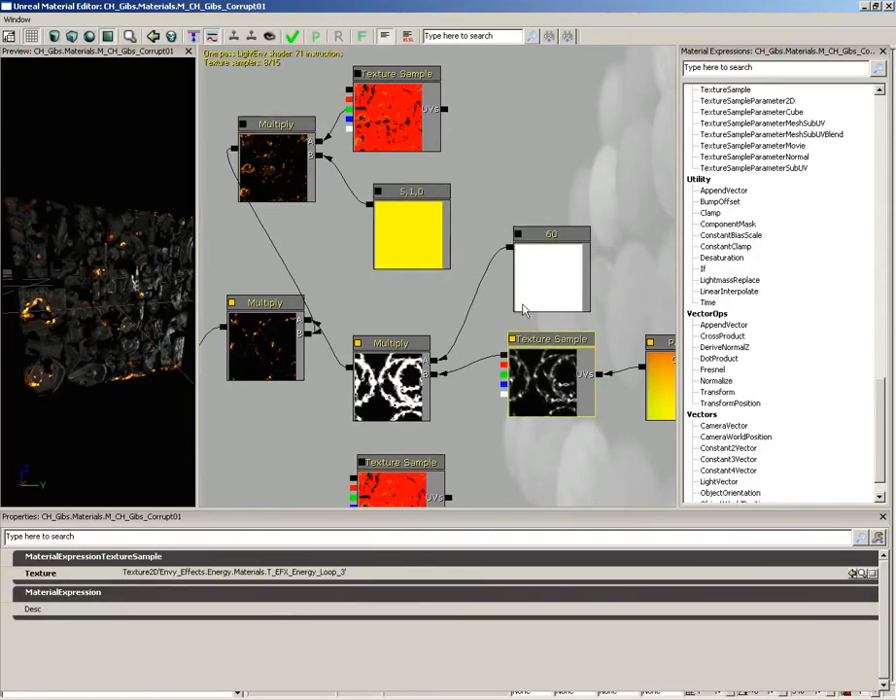
Show the material's shader source code, read through its functions and hide the source again
click(409, 37)
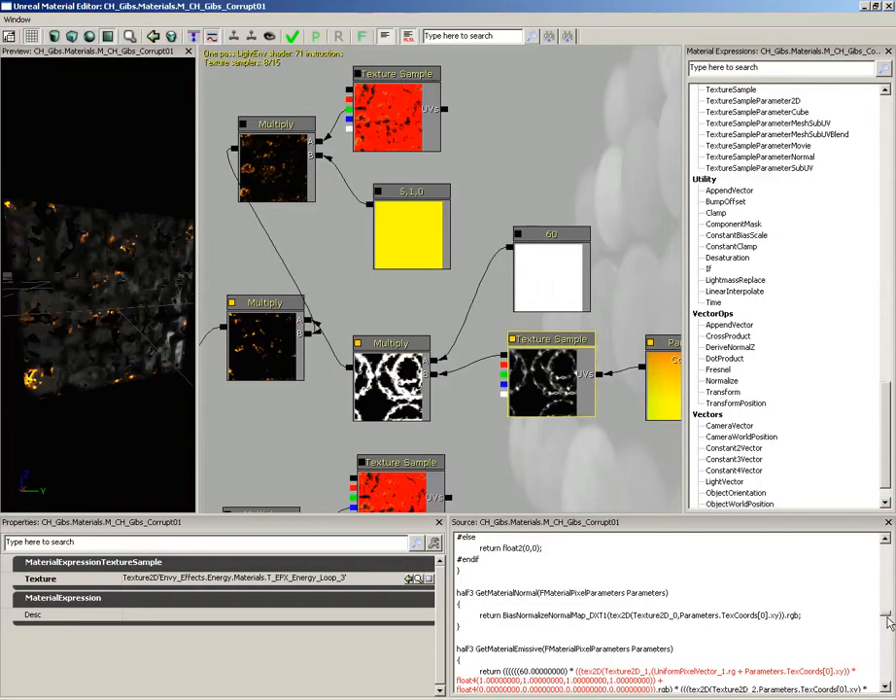
drag(885, 616, 884, 620)
scroll(850, 617, down, 6)
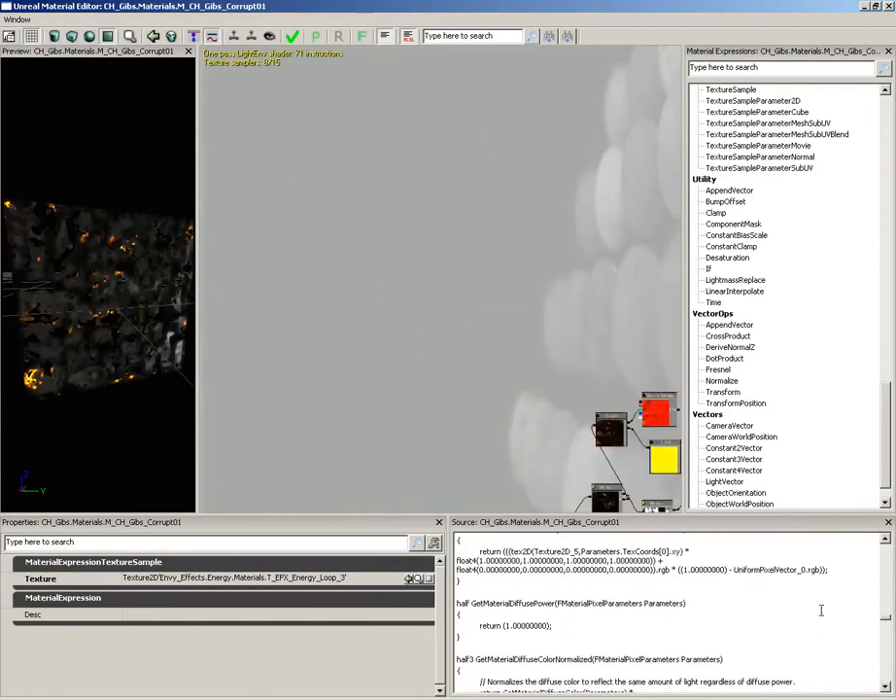
scroll(819, 612, up, 3)
click(781, 638)
scroll(786, 632, down, 1)
scroll(787, 631, down, 10)
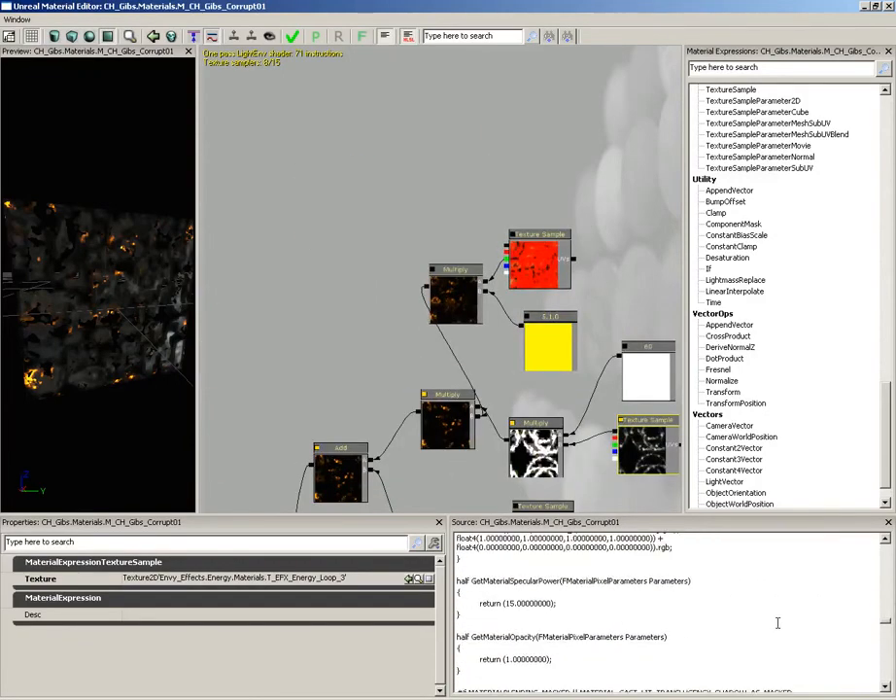
click(407, 36)
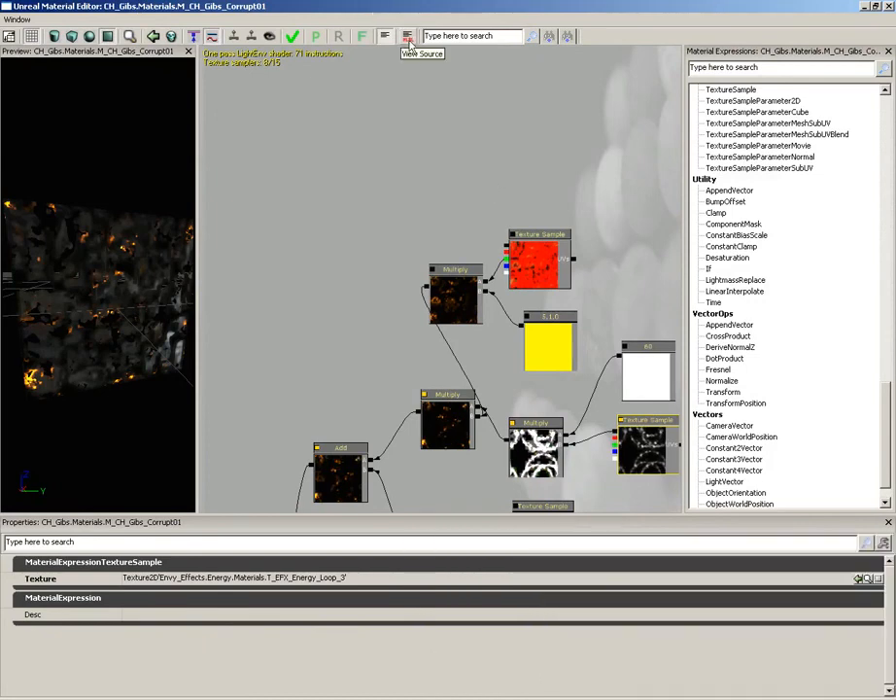
Activate the graph's expression search, leave it empty and look back over the Add and Multiply network
drag(457, 150, 308, 53)
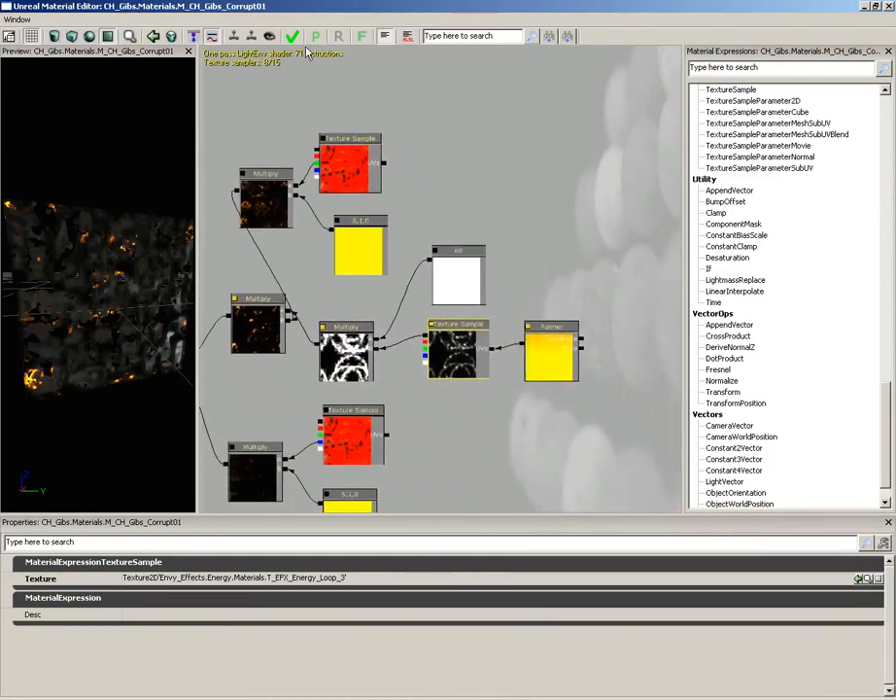
click(506, 36)
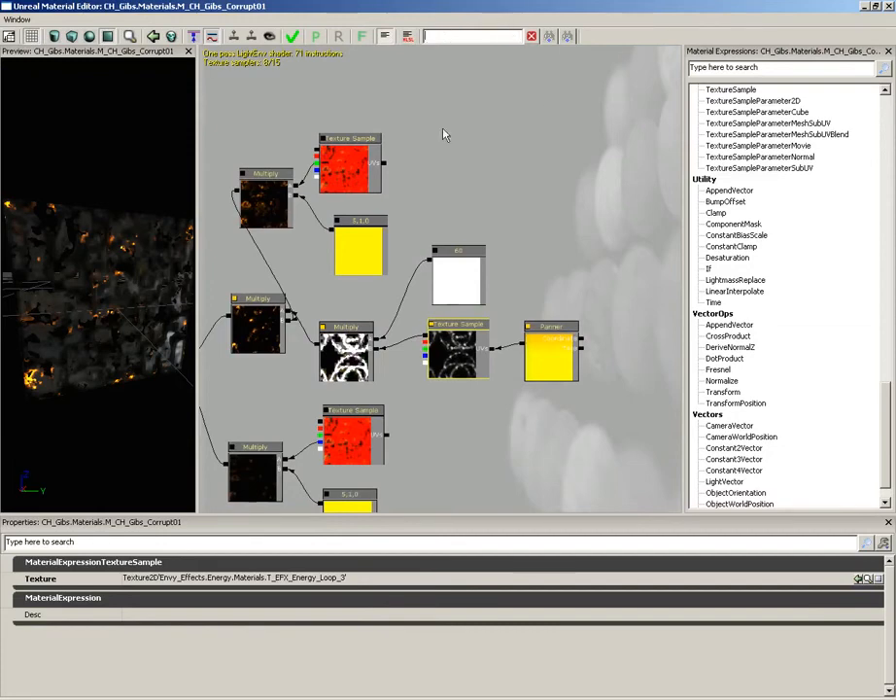
drag(542, 194, 653, 124)
scroll(268, 185, up, 5)
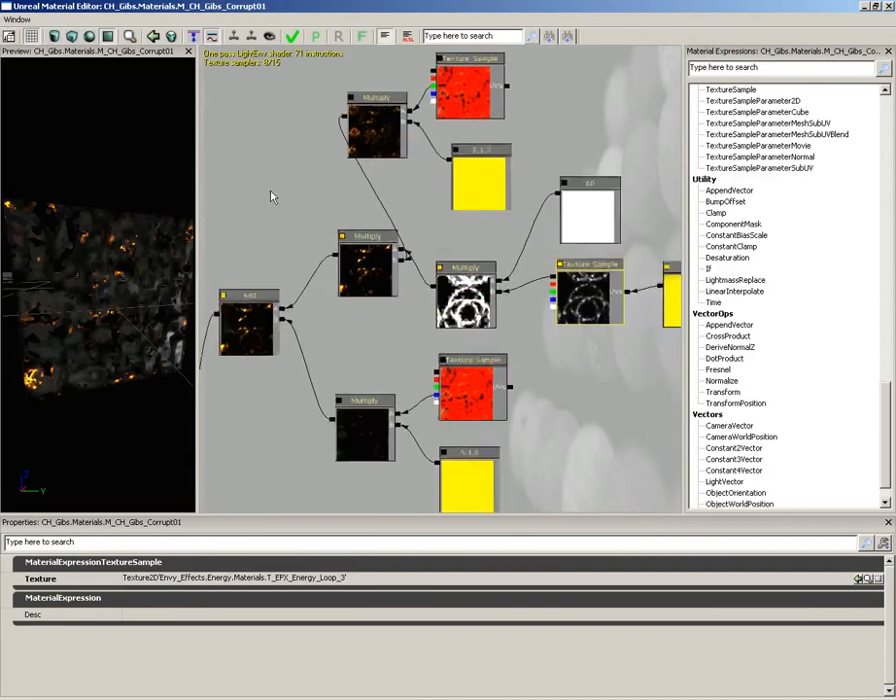